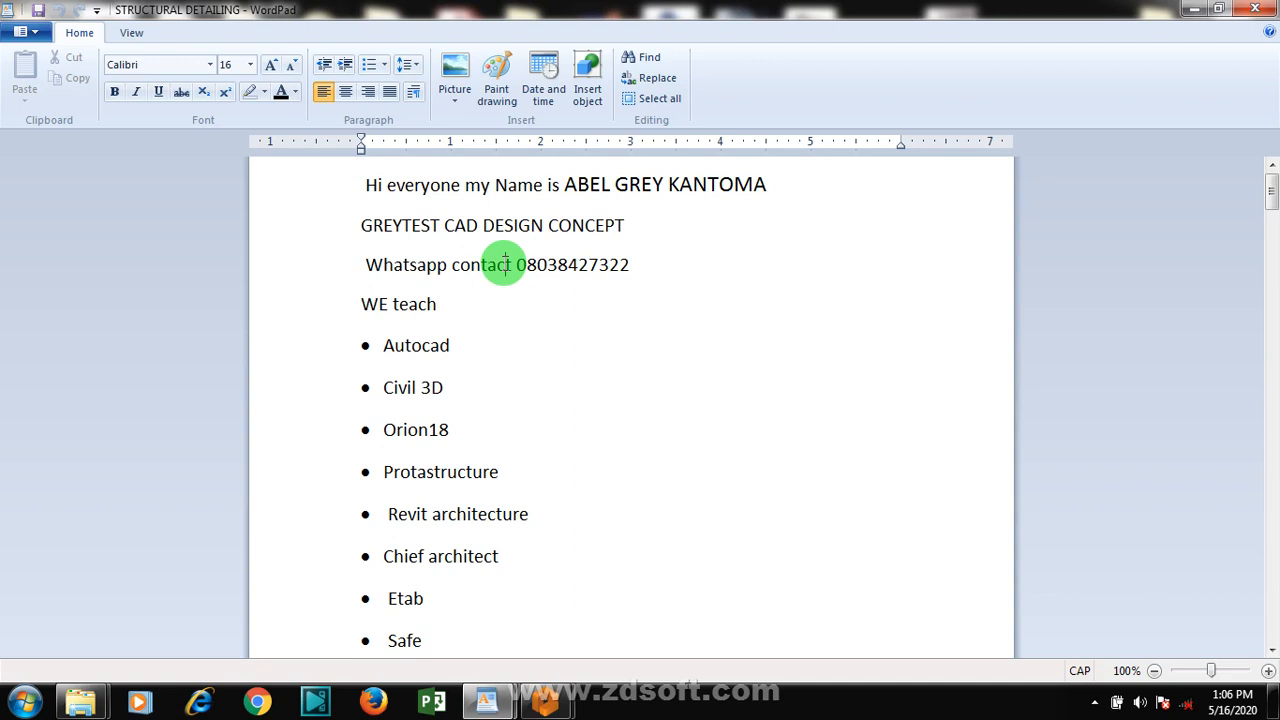
# Read through the introductory document's list of taught software down to the Facebook page line and return to its beginning
pyautogui.click(445, 318)
pyautogui.press('Down')
pyautogui.press('Down')
pyautogui.press('Down')
pyautogui.press('Down')
pyautogui.press('Down')
pyautogui.press('Down')
pyautogui.press('Down')
pyautogui.press('Down')
pyautogui.press('Down')
pyautogui.press('Down')
pyautogui.press('Down')
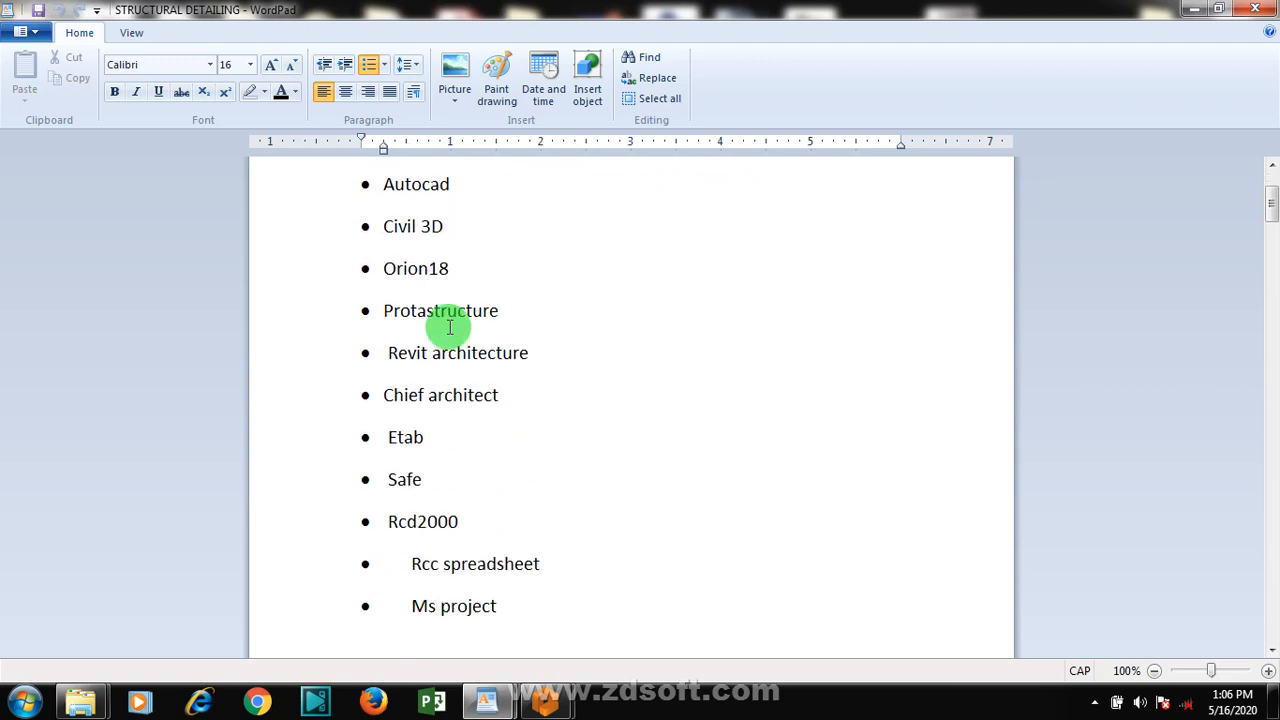
pyautogui.press('Down')
pyautogui.press('Down')
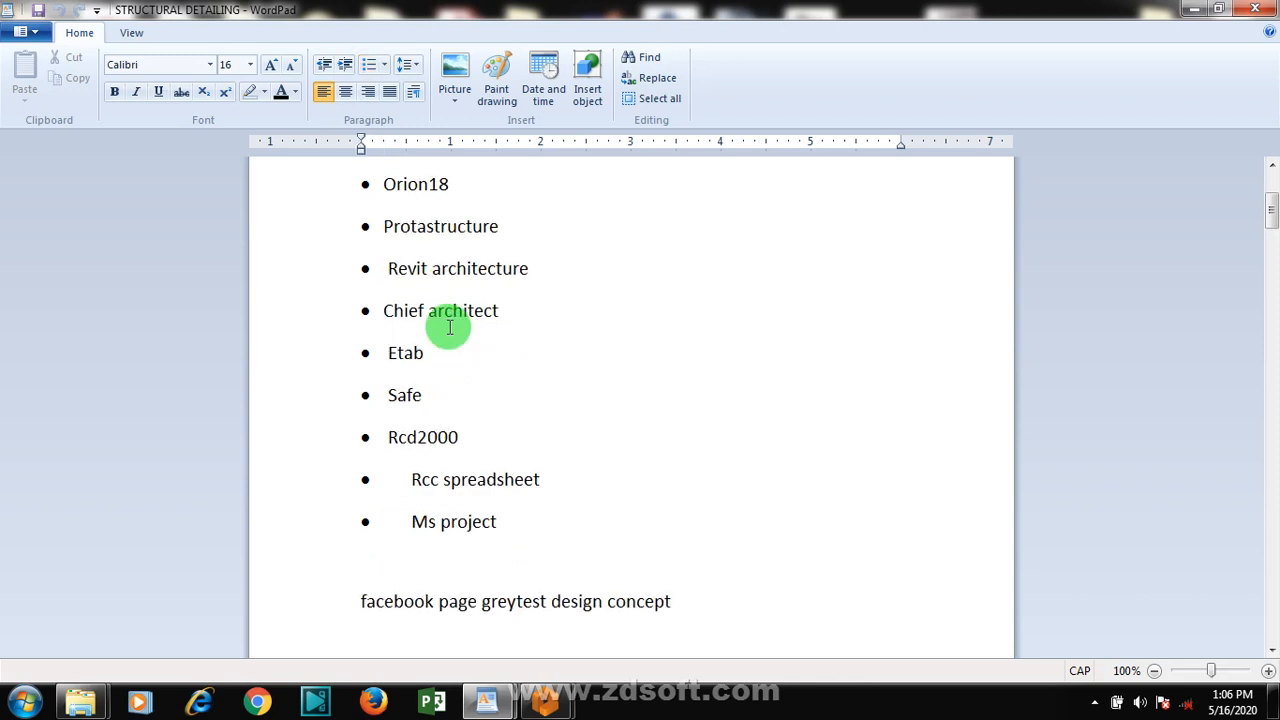
pyautogui.press('Up')
pyautogui.press('Up')
pyautogui.press('Up')
pyautogui.press('Up')
pyautogui.press('Up')
pyautogui.press('Up')
pyautogui.press('Up')
pyautogui.press('Up')
pyautogui.press('Up')
pyautogui.press('Up')
pyautogui.press('Up')
pyautogui.press('Up')
pyautogui.press('Up')
pyautogui.press('Up')
pyautogui.press('Up')
pyautogui.press('Up')
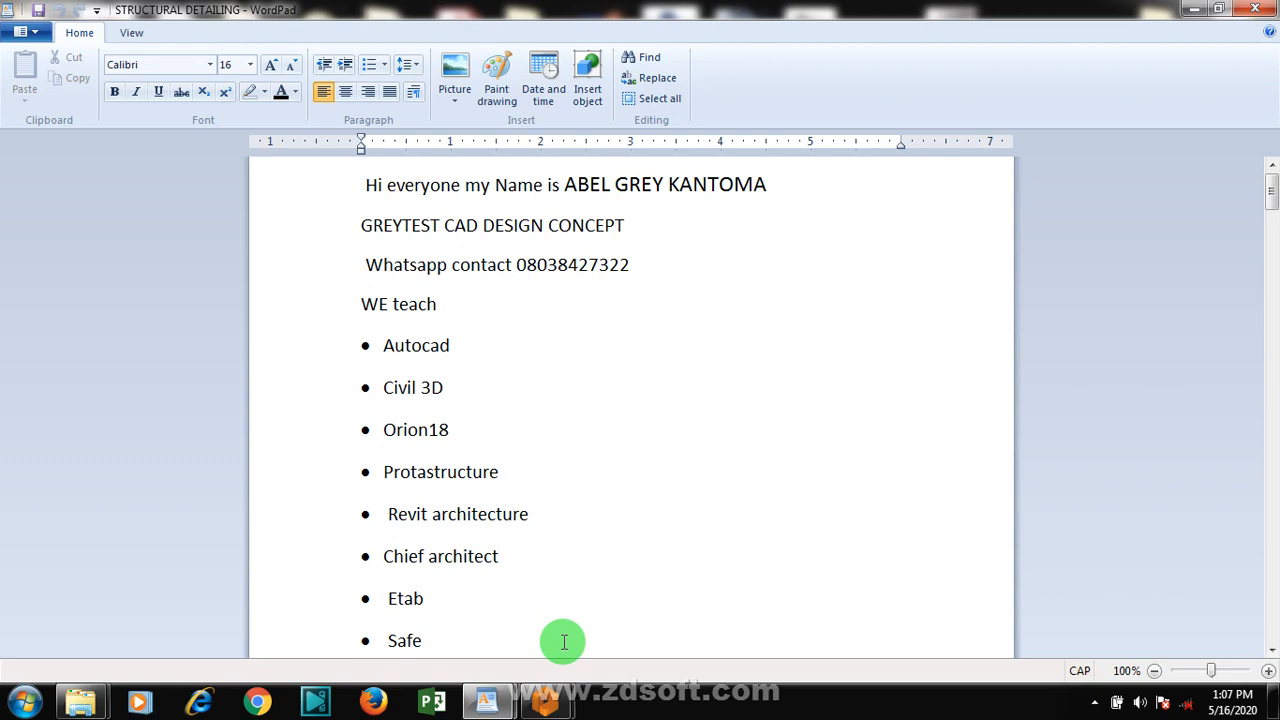
# Switch to ProtaDetails and create a new project with the project code PILE_CAP
pyautogui.moveTo(548, 705)
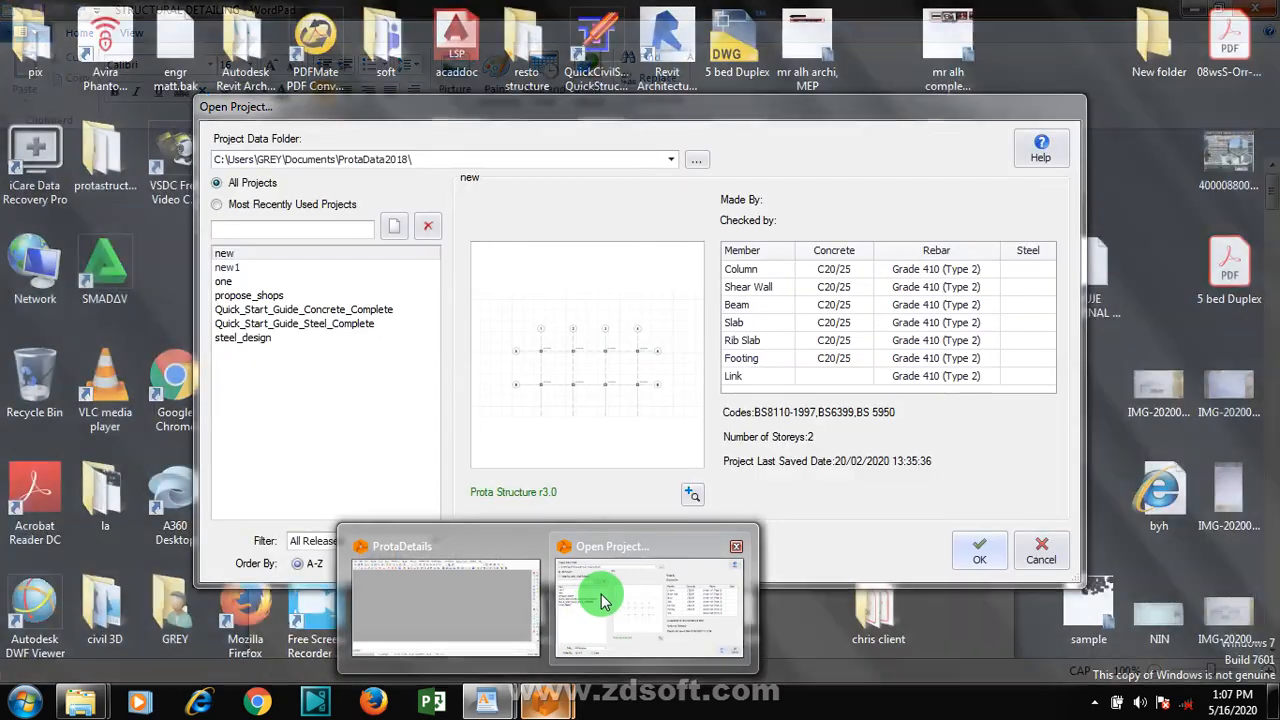
pyautogui.click(598, 600)
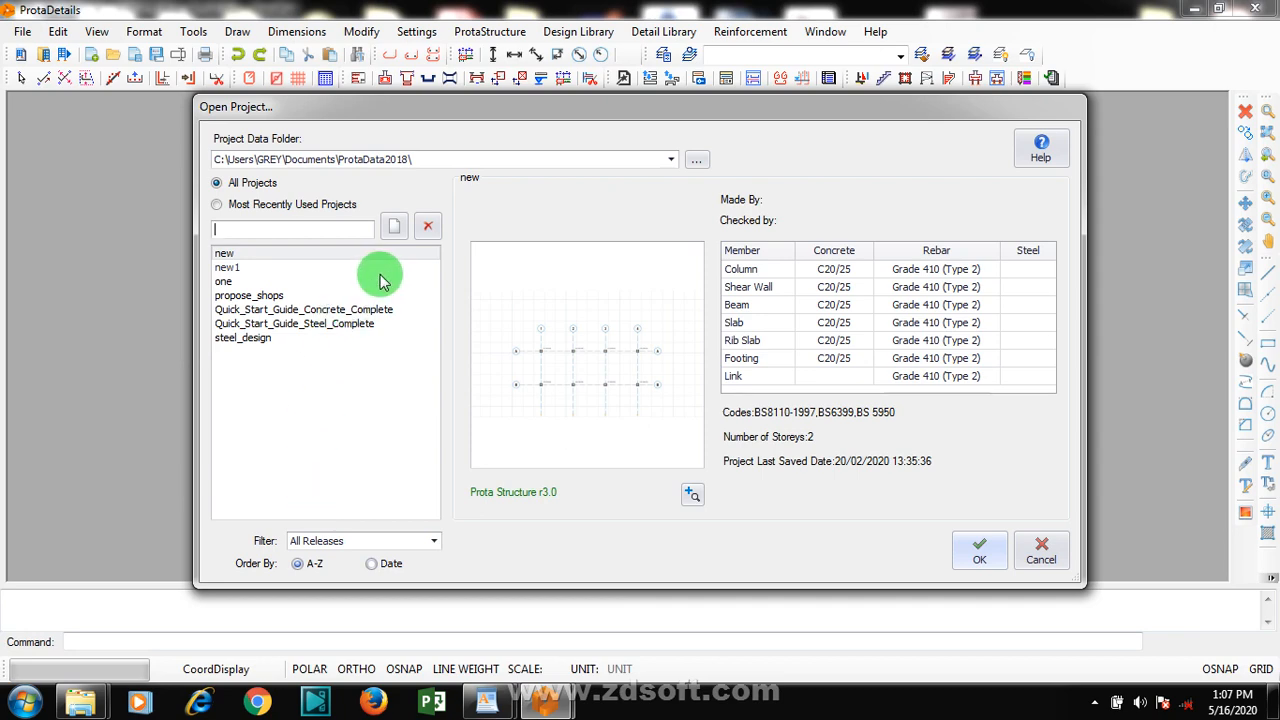
pyautogui.click(1097, 704)
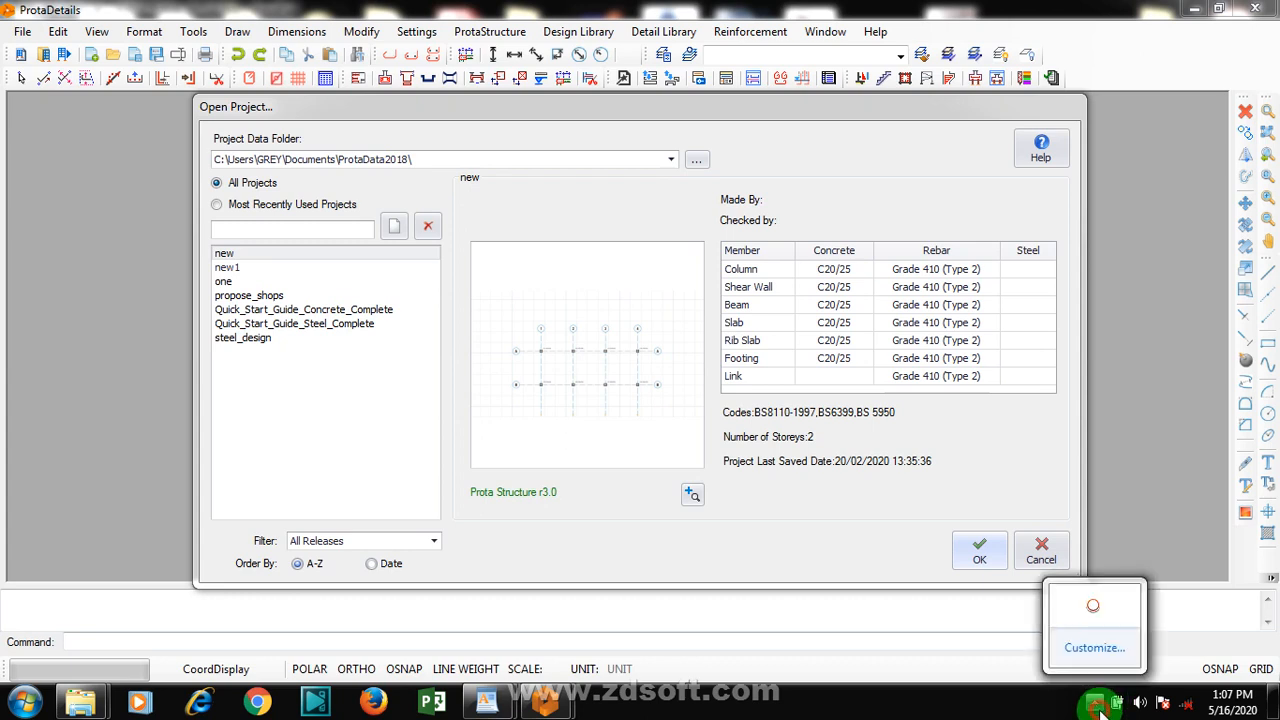
pyautogui.click(935, 665)
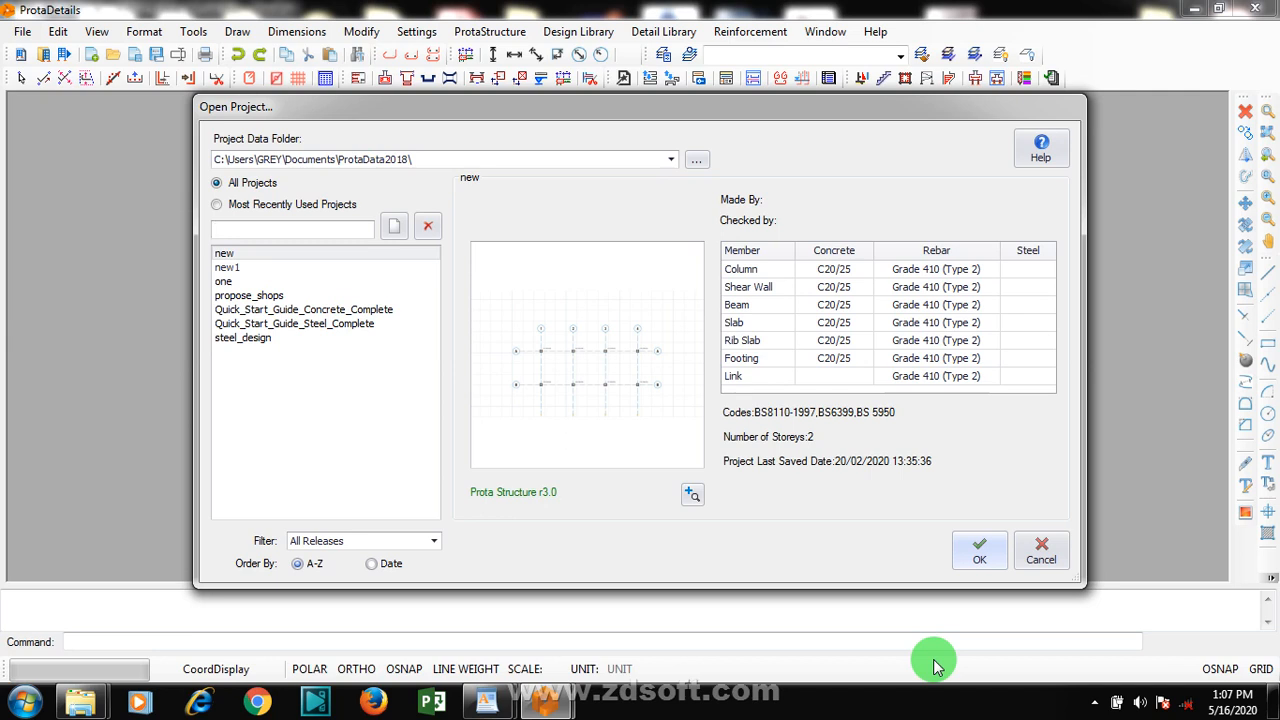
pyautogui.click(393, 233)
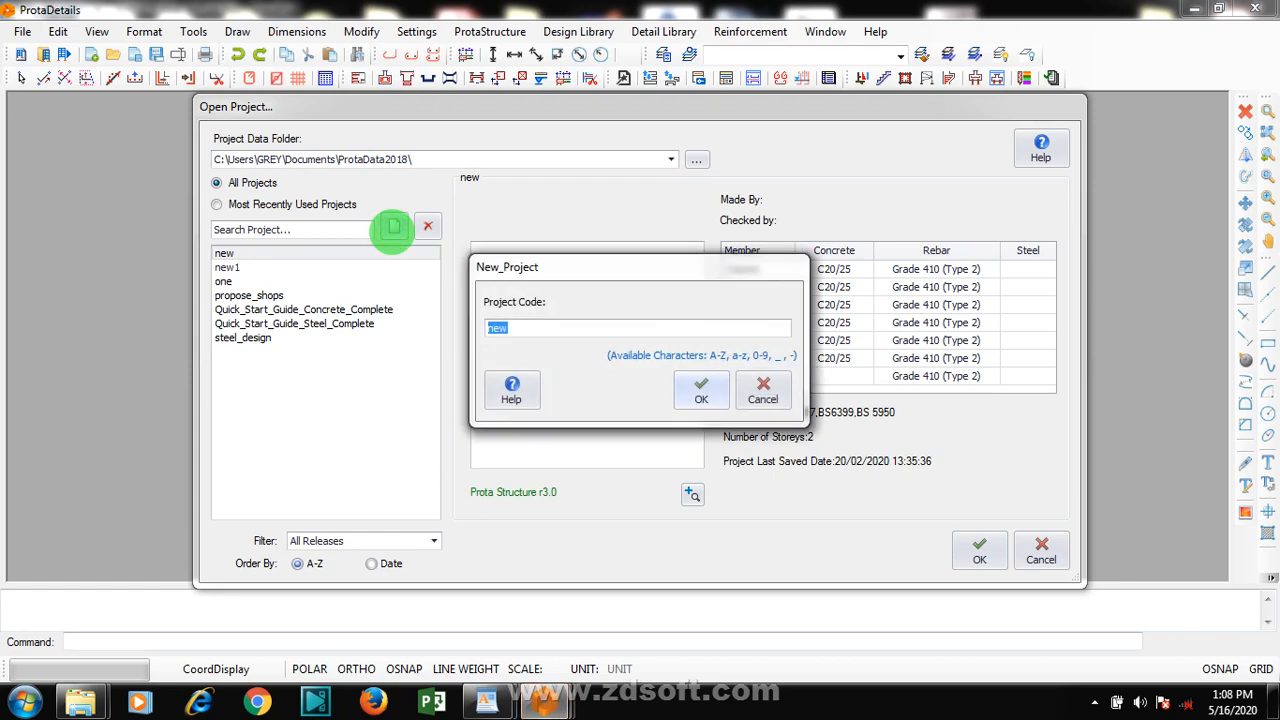
pyautogui.write('PILE_CAP')
pyautogui.click(701, 390)
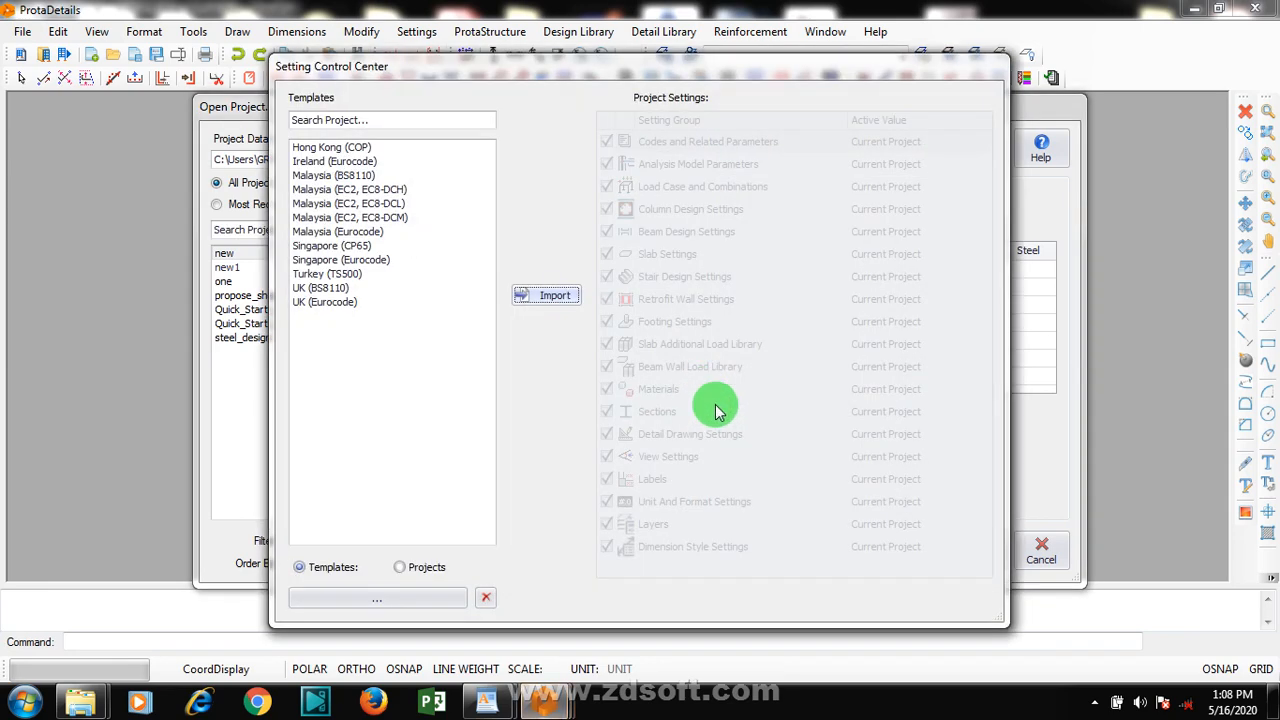
# Import the UK (BS8110) template settings into the new project, dismiss the version error and return to ProtaDetails
pyautogui.click(331, 289)
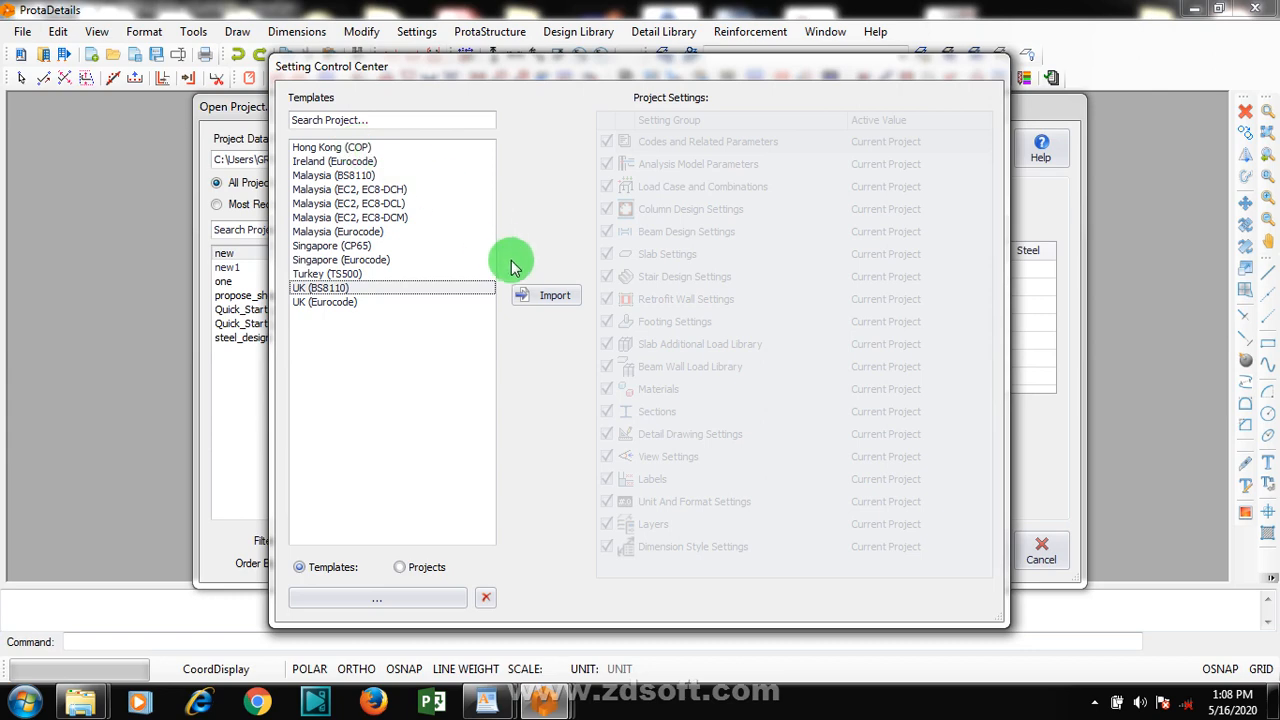
pyautogui.click(549, 296)
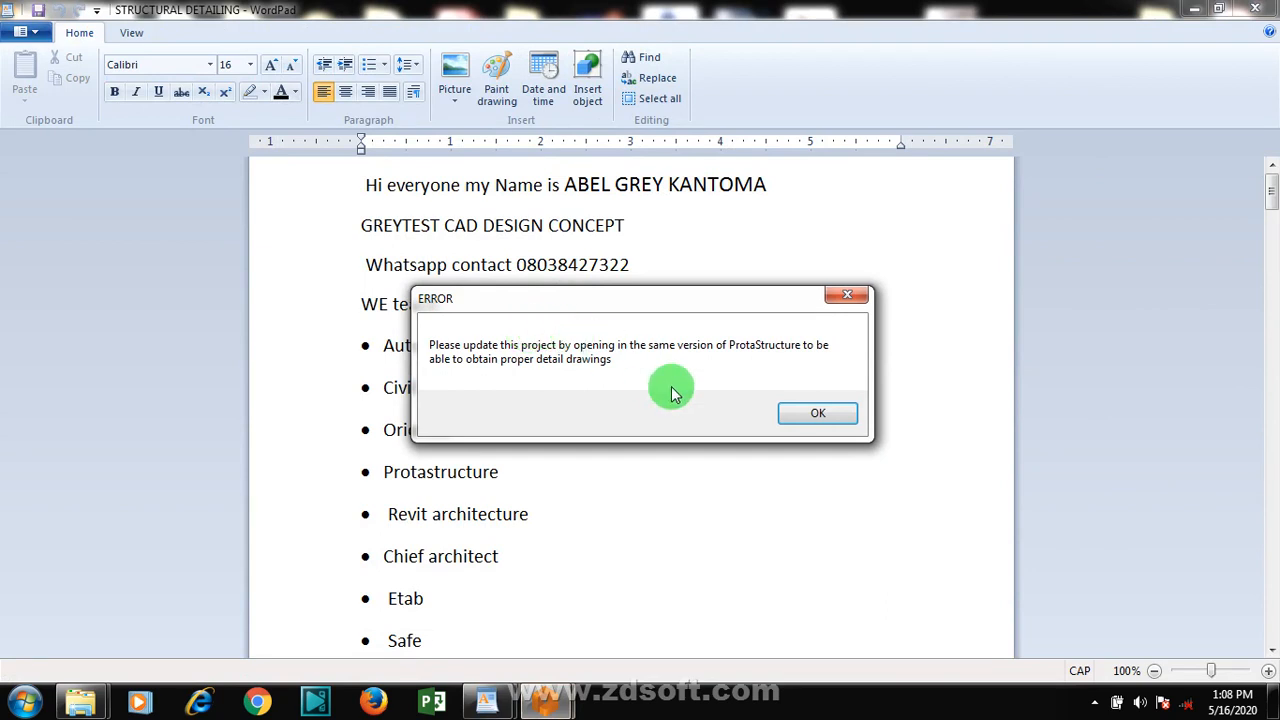
pyautogui.click(822, 415)
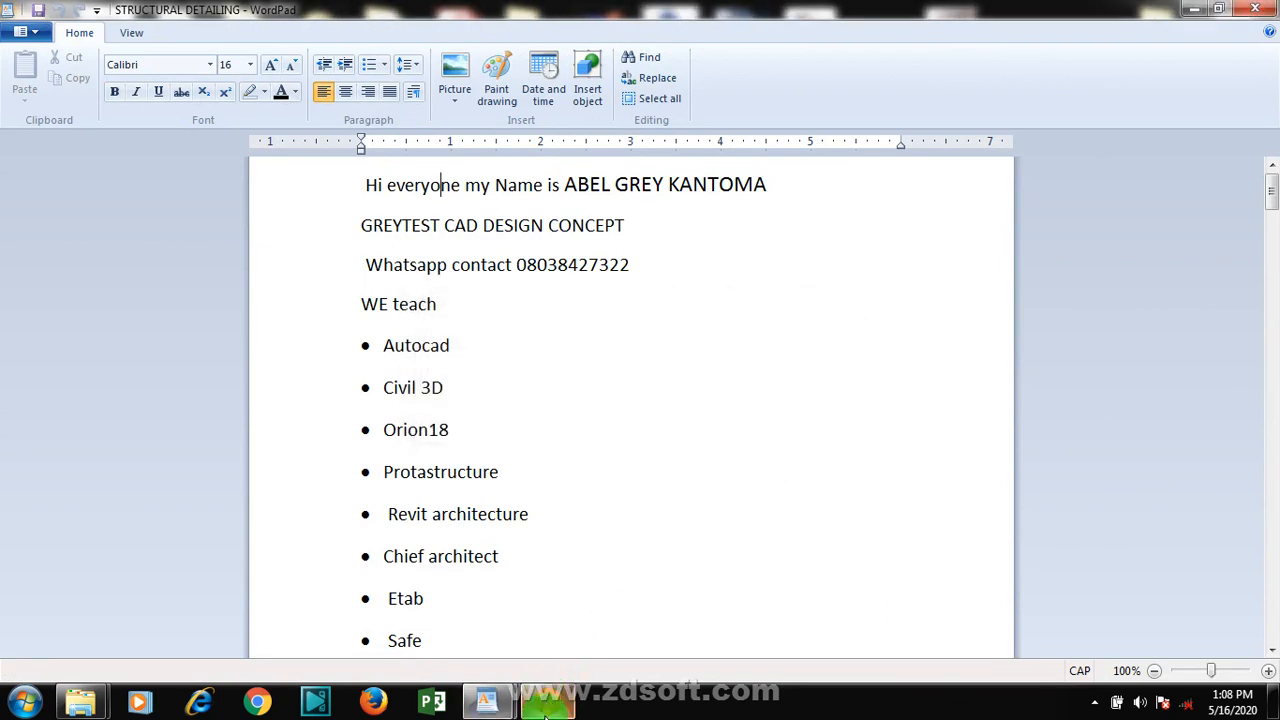
pyautogui.click(550, 700)
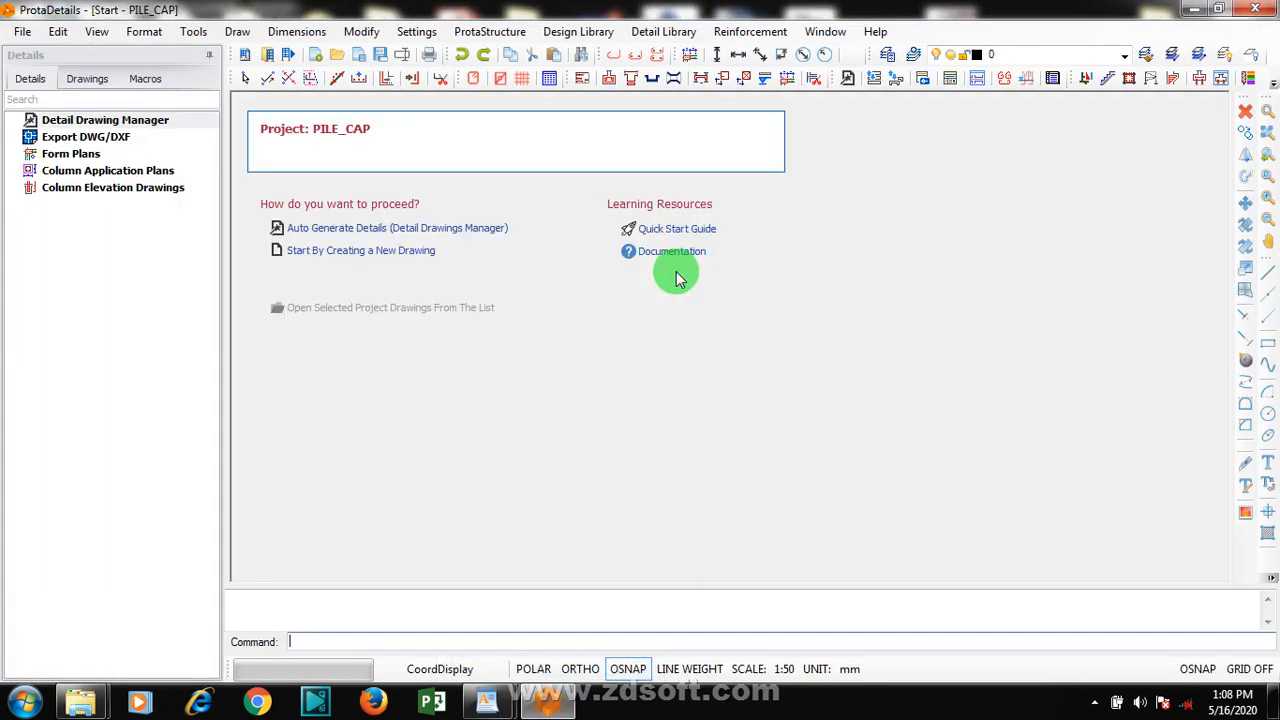
# Create a new drawing in the project and start the Pile Cap design macro
pyautogui.click(381, 250)
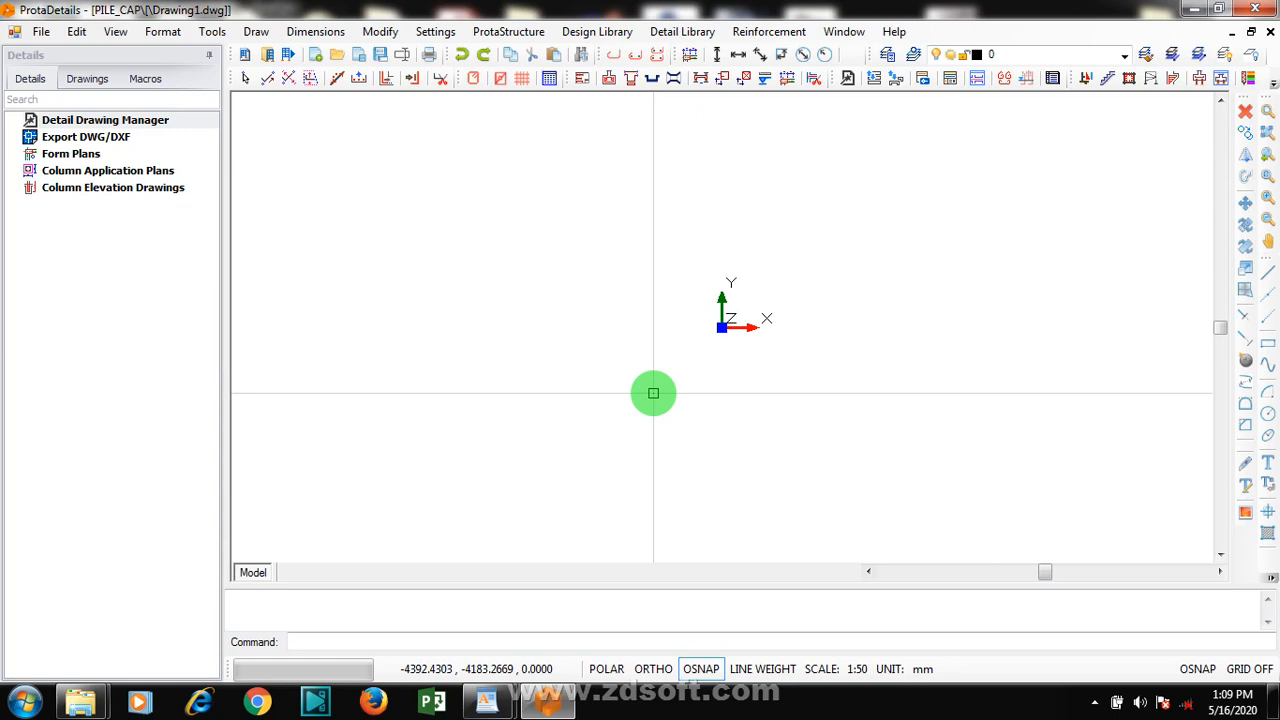
pyautogui.click(1198, 82)
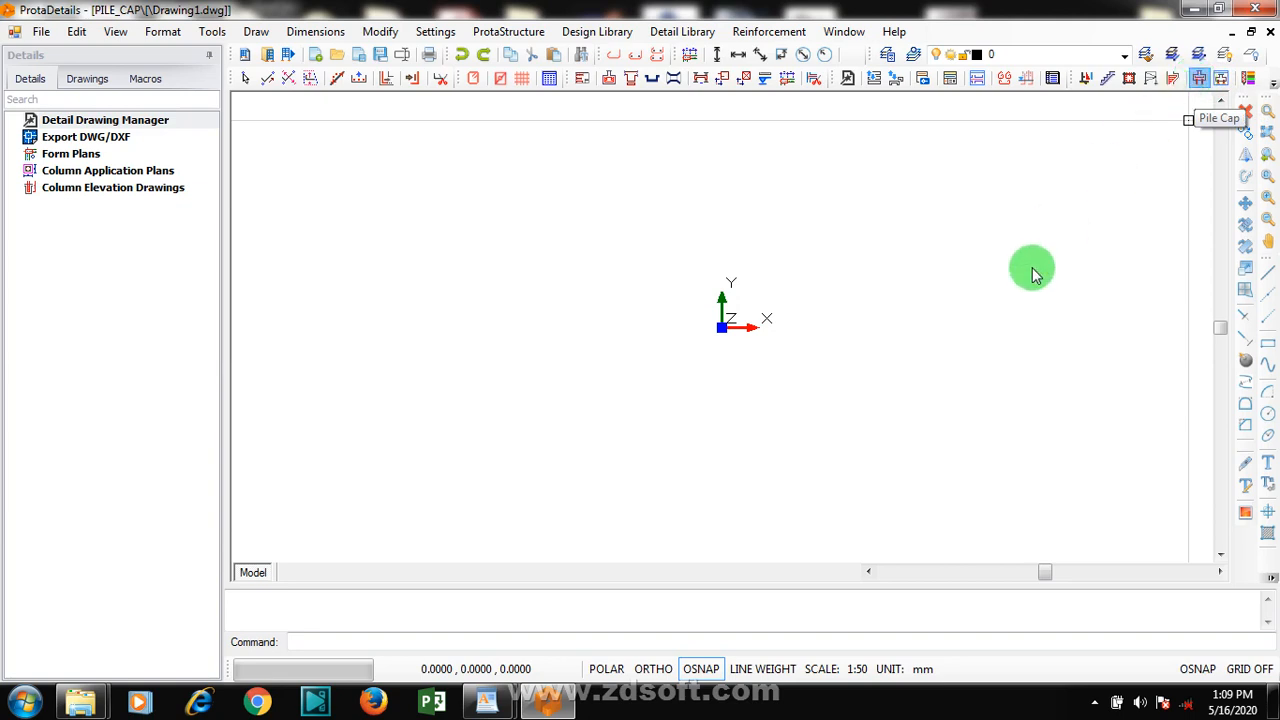
pyautogui.click(784, 392)
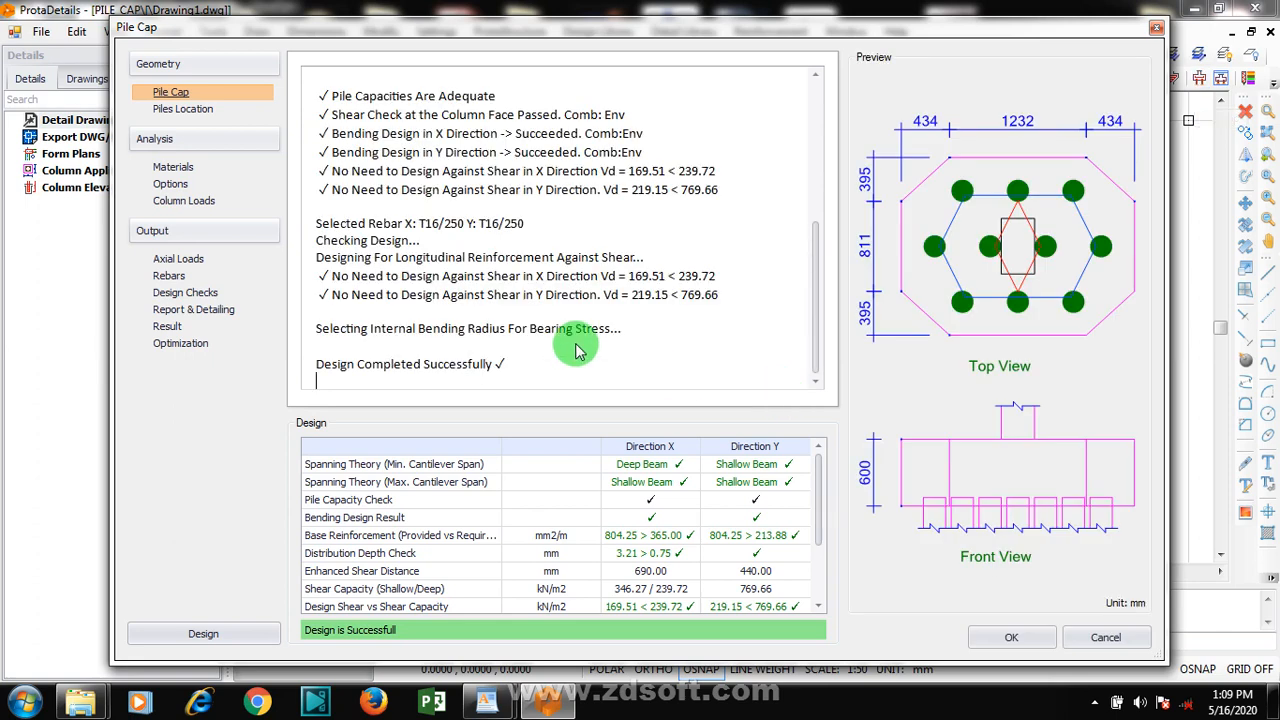
# Set the number of piles to 3 in the pile cap geometry
pyautogui.click(166, 93)
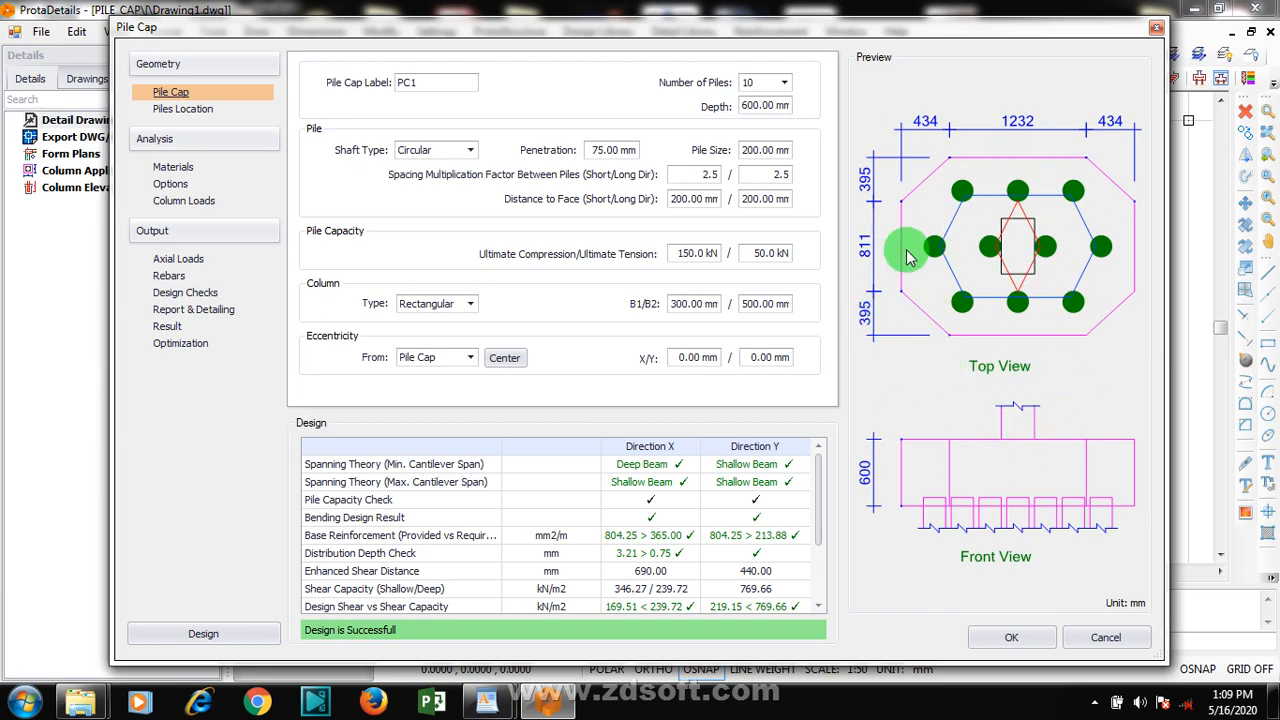
pyautogui.click(783, 84)
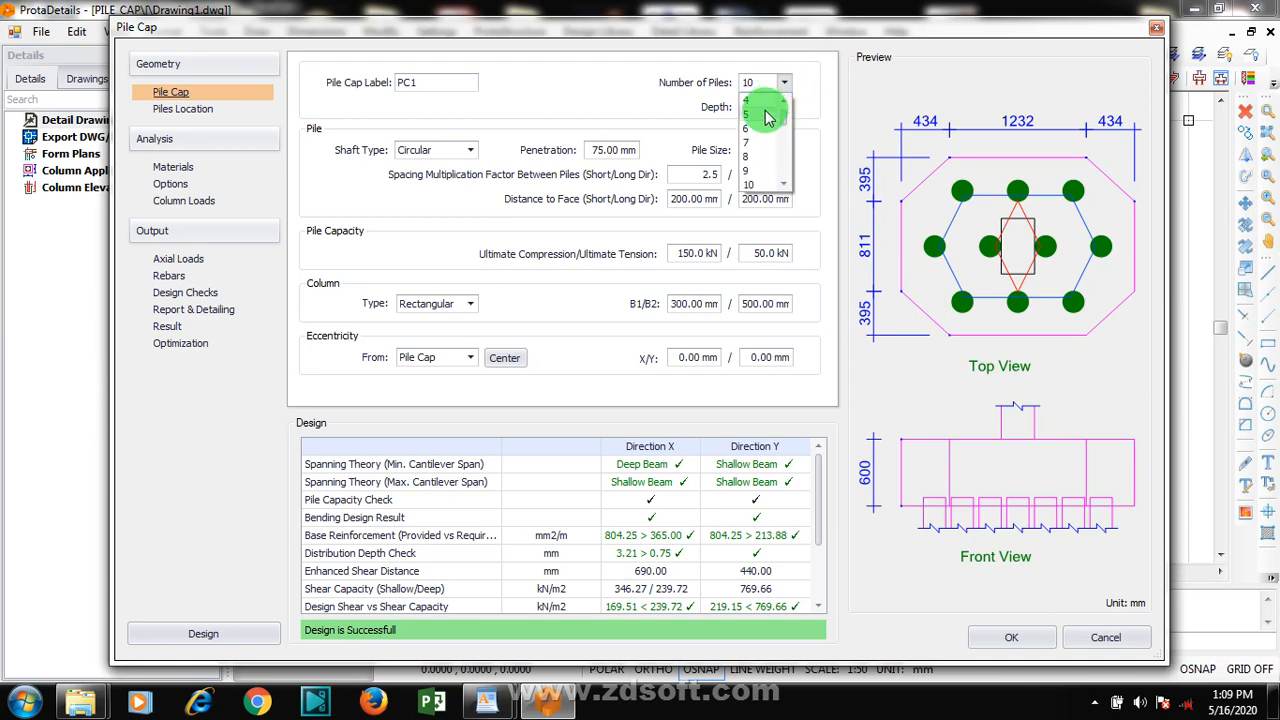
pyautogui.click(785, 101)
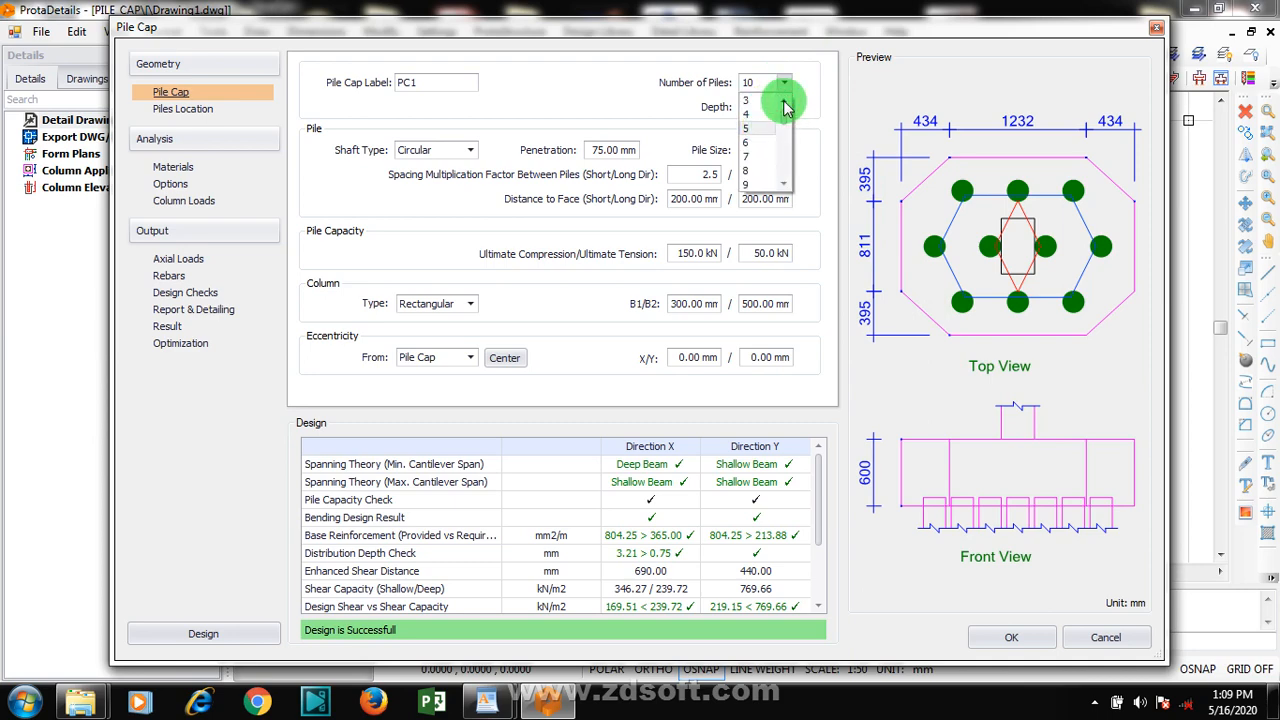
pyautogui.click(752, 100)
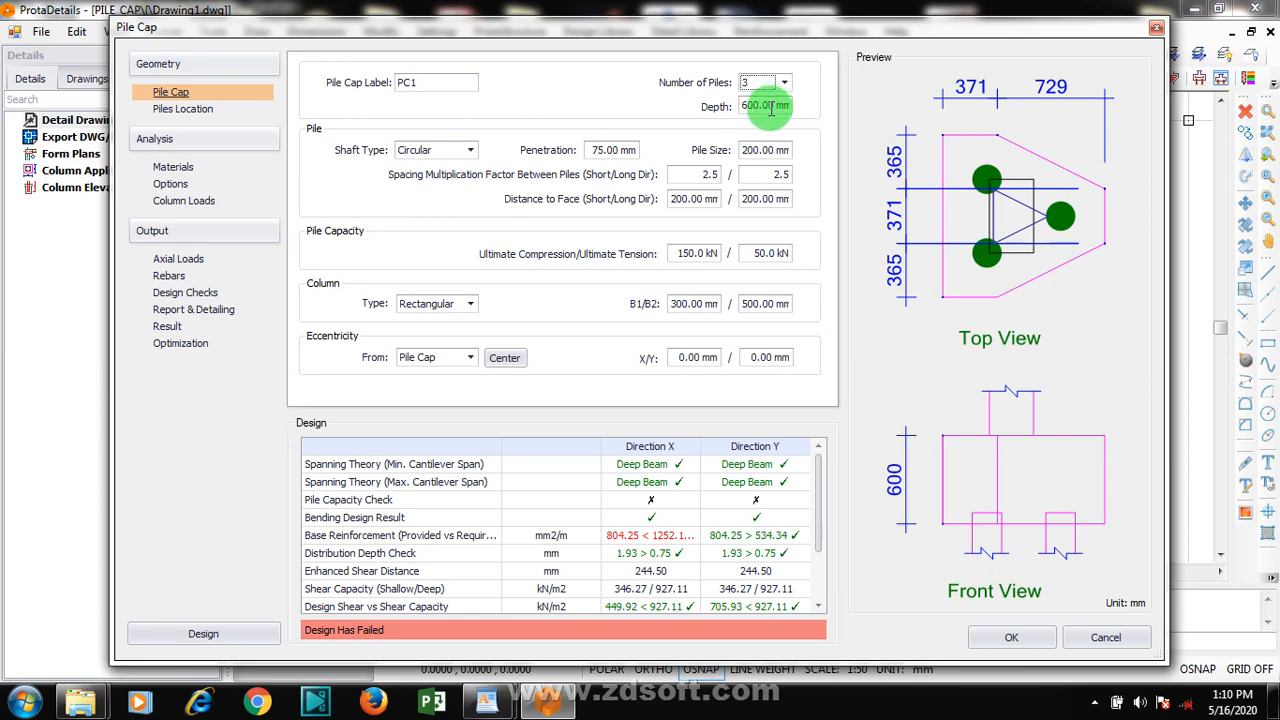
# Keep the circular shaft type and set the pile penetration to 250 mm
pyautogui.click(466, 152)
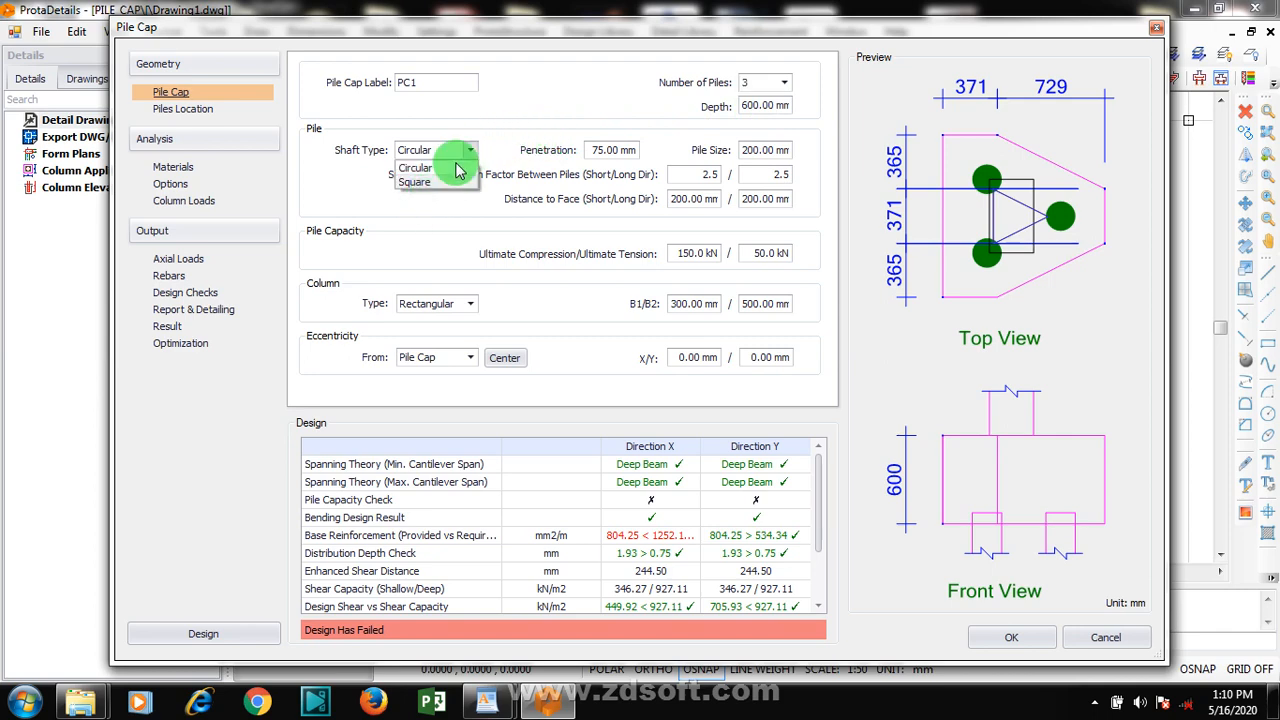
pyautogui.click(470, 155)
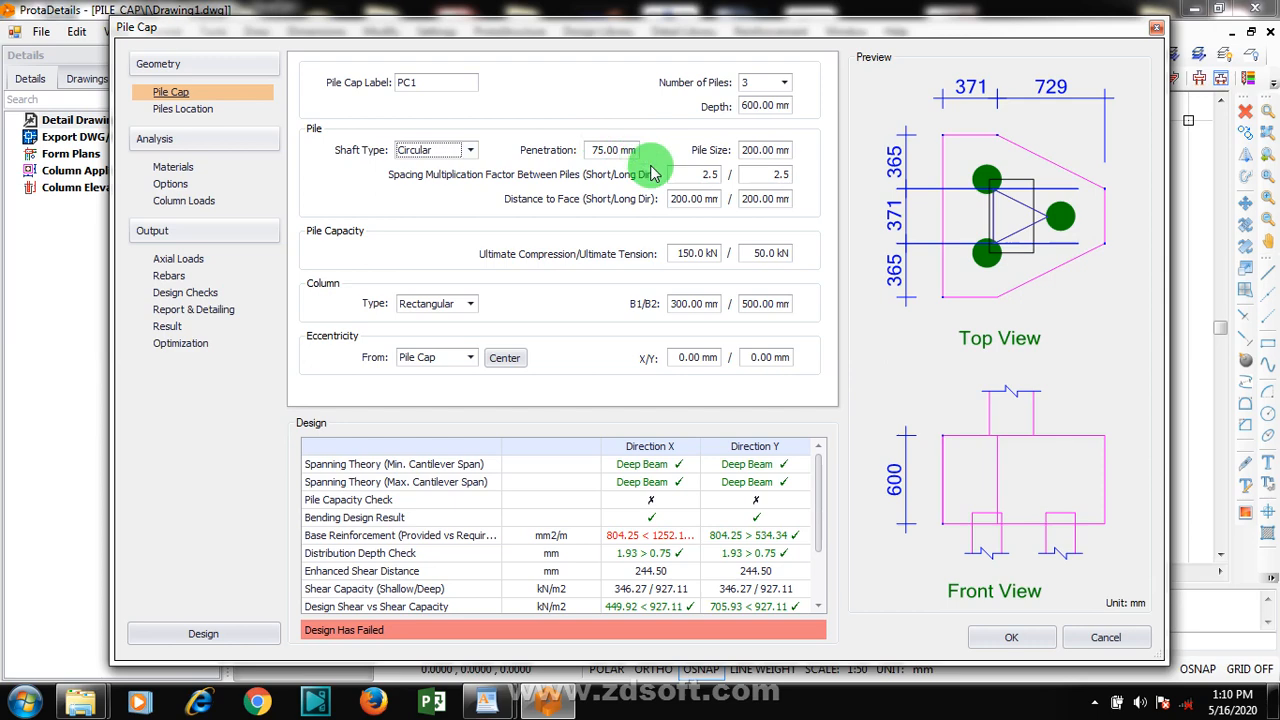
pyautogui.doubleClick(607, 150)
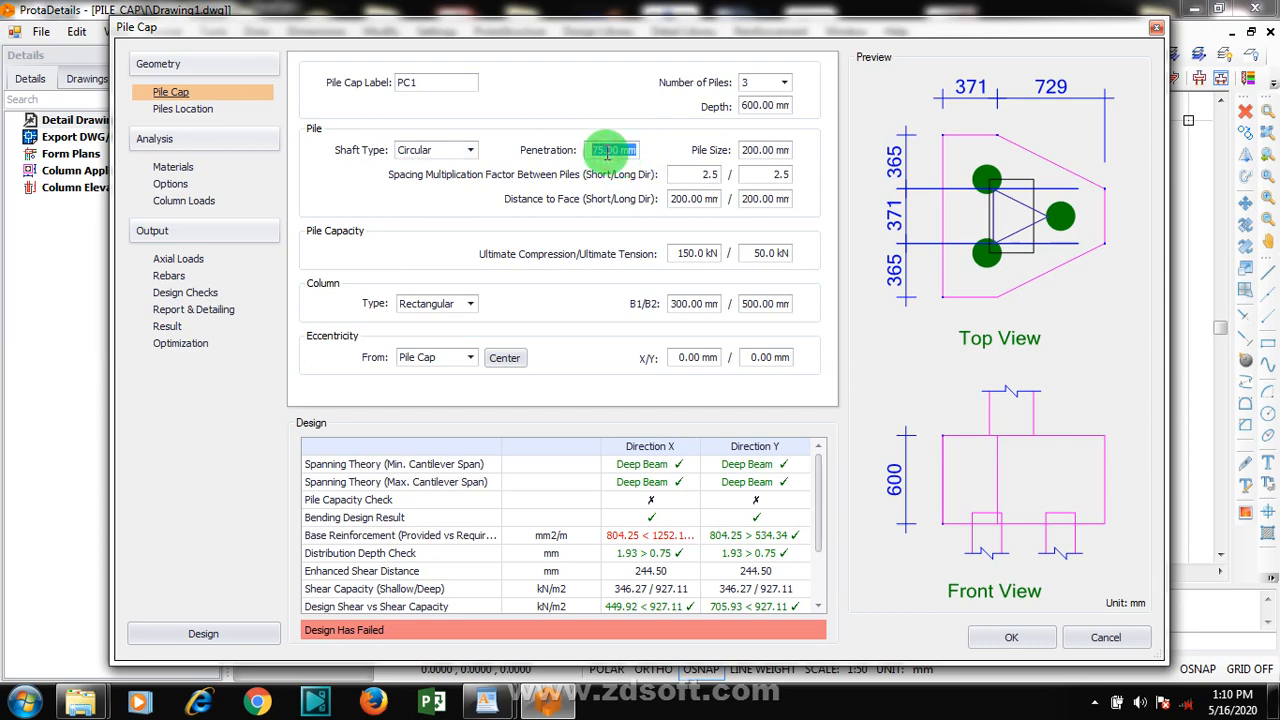
pyautogui.write('250')
# Set the pile size to 500 mm, keeping the spacing factors at 2.5 and the distances to face at 200 mm
pyautogui.doubleClick(688, 174)
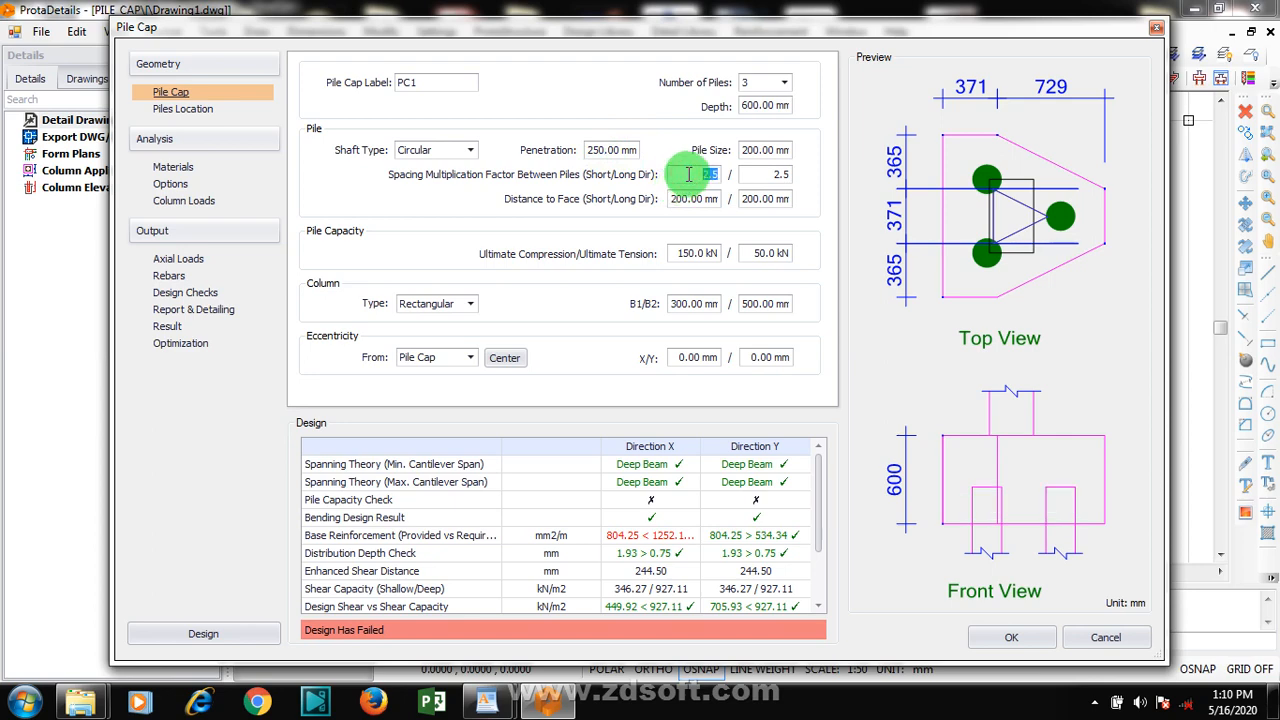
pyautogui.doubleClick(766, 174)
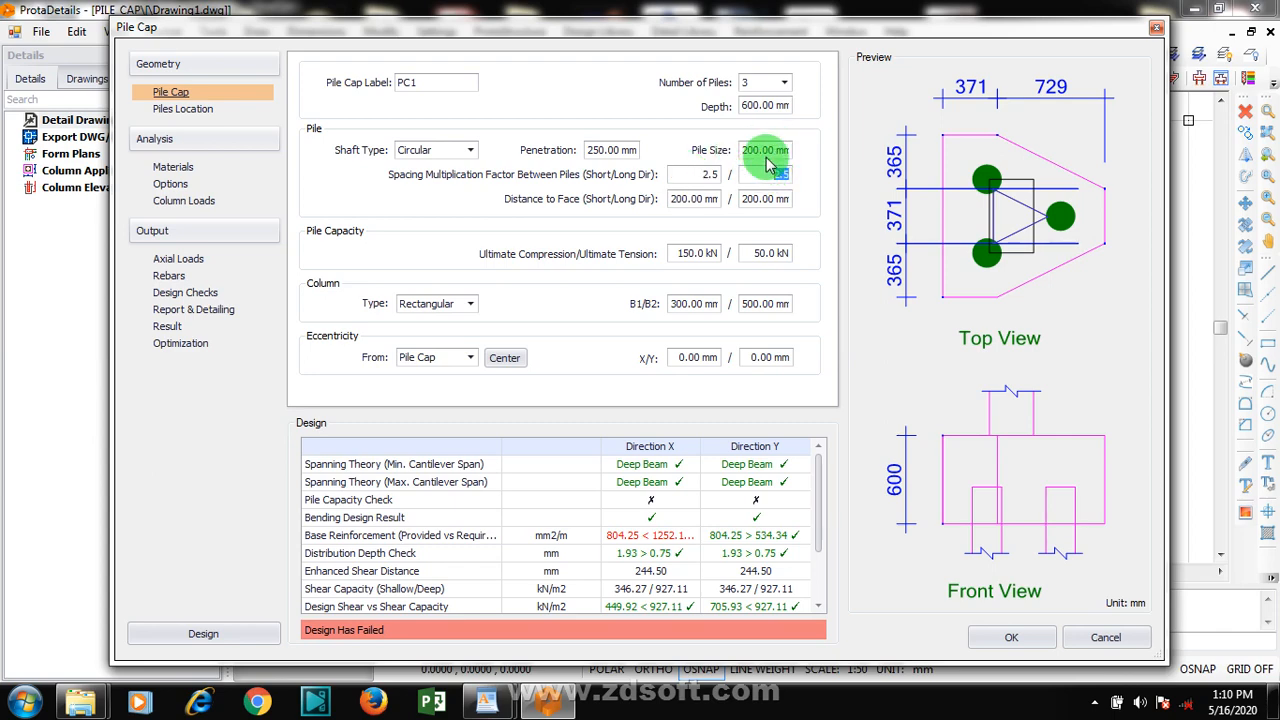
pyautogui.doubleClick(751, 149)
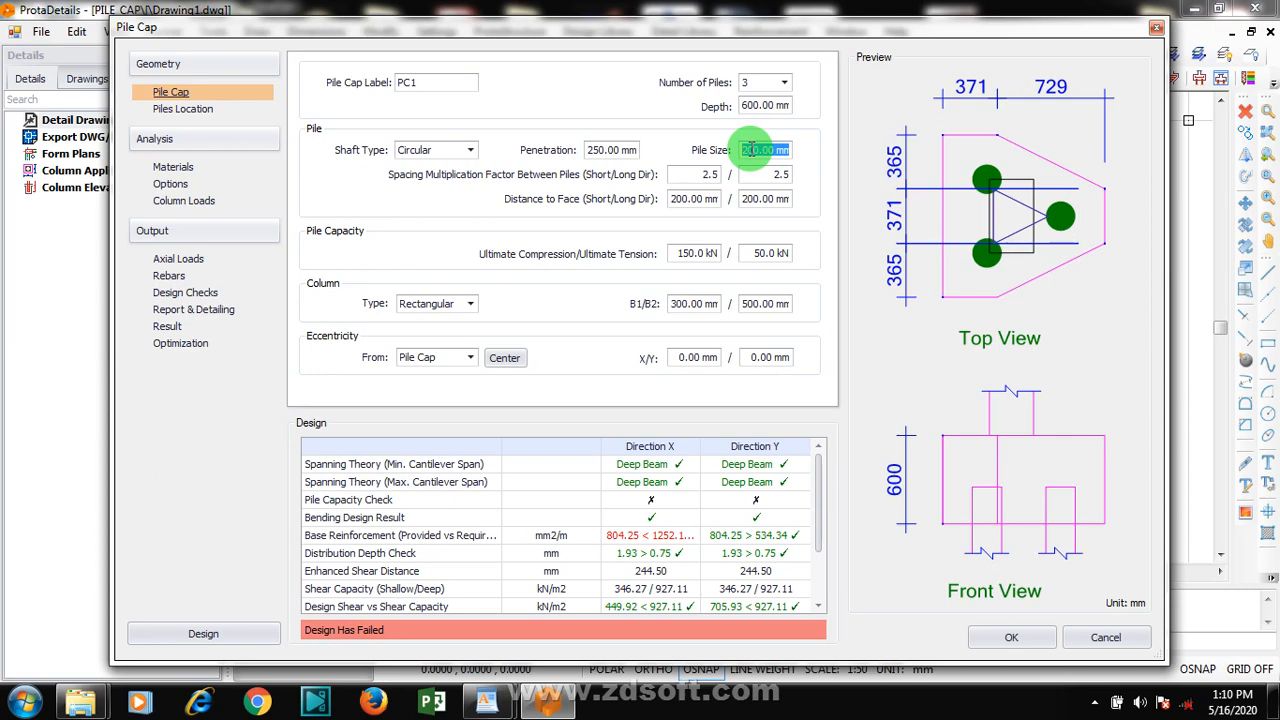
pyautogui.write('500')
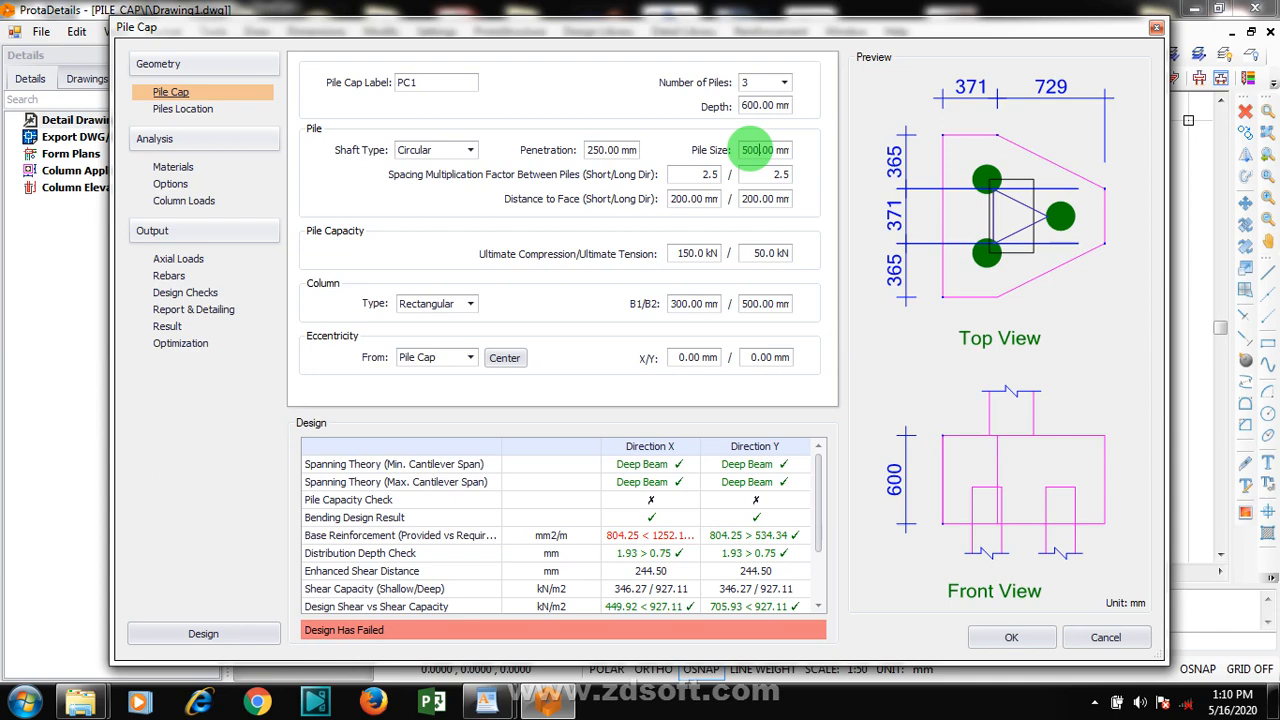
pyautogui.click(675, 197)
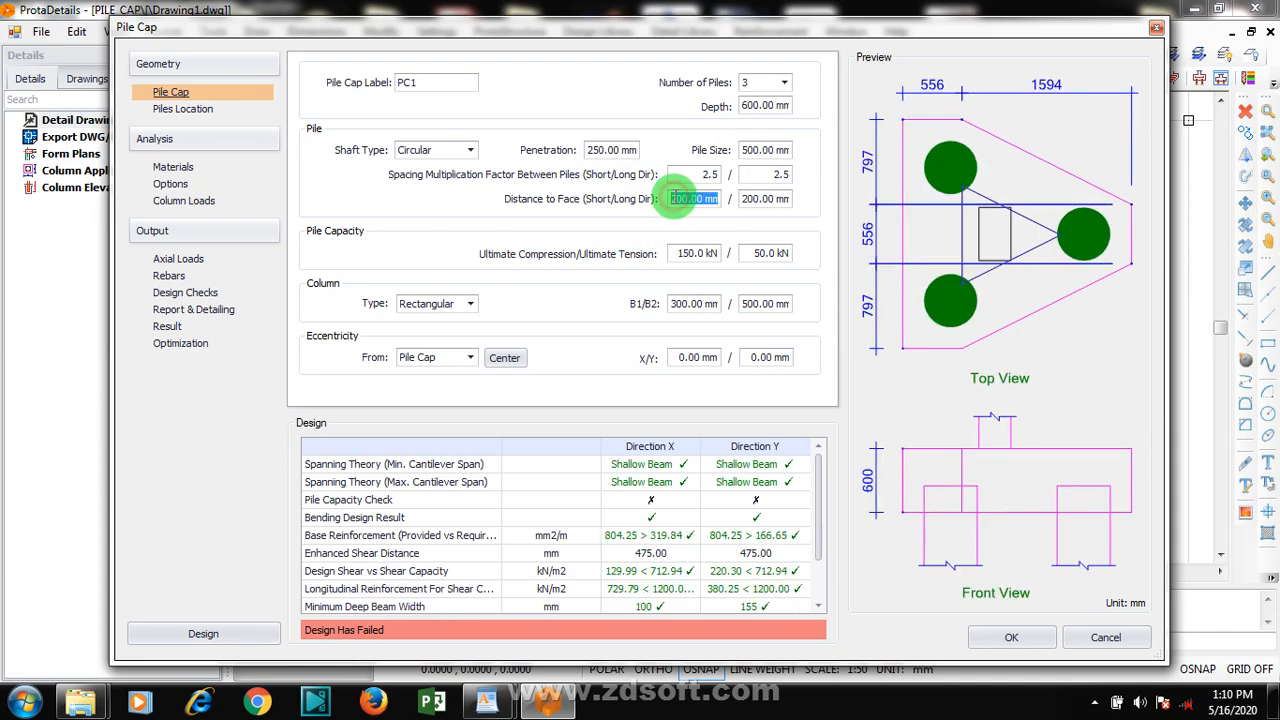
pyautogui.click(748, 198)
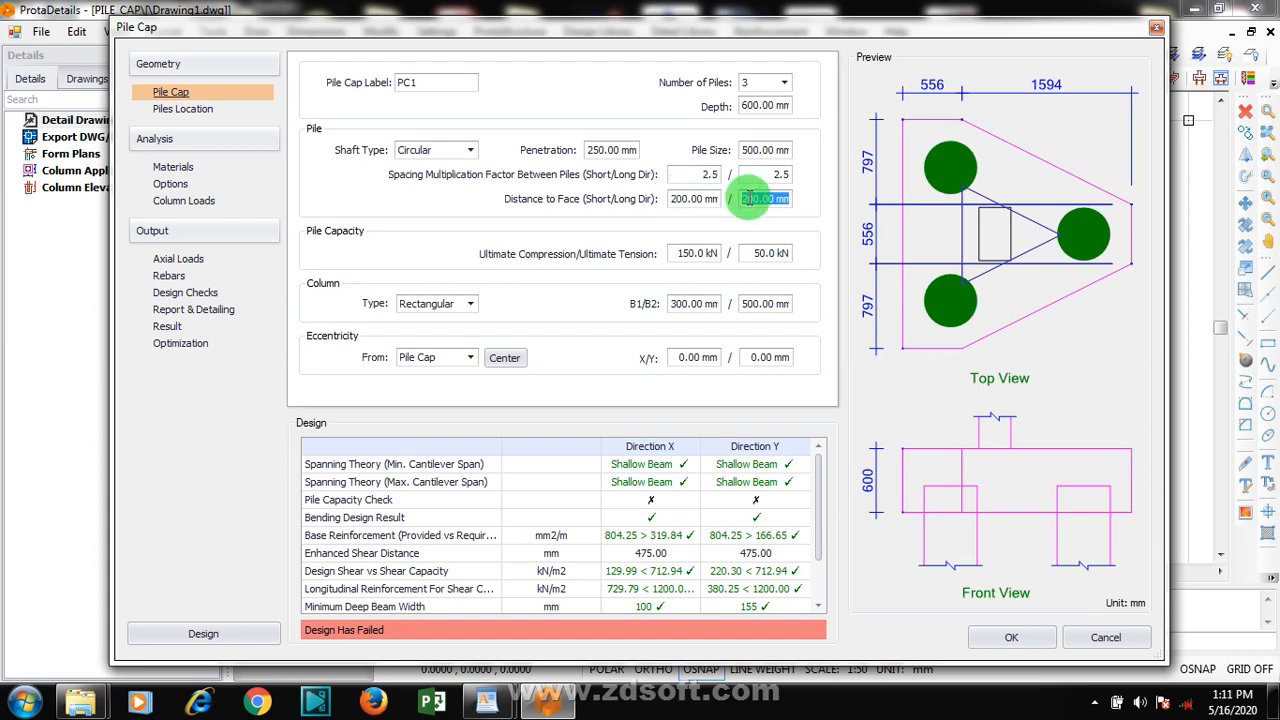
# Set the pile's ultimate compression capacity to 403.2 kN
pyautogui.click(688, 252)
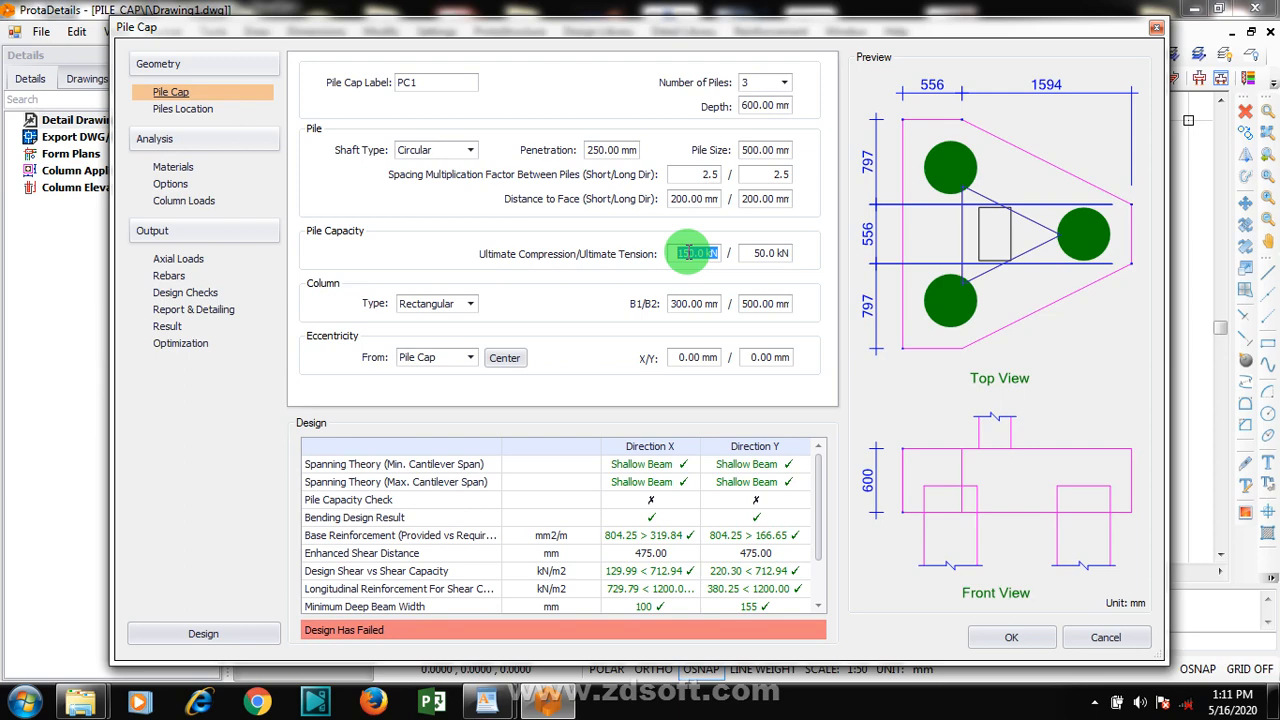
pyautogui.write('400.2')
pyautogui.press('BackSpace')
pyautogui.write('0')
pyautogui.press('BackSpace')
pyautogui.write('3.2')
pyautogui.click(762, 254)
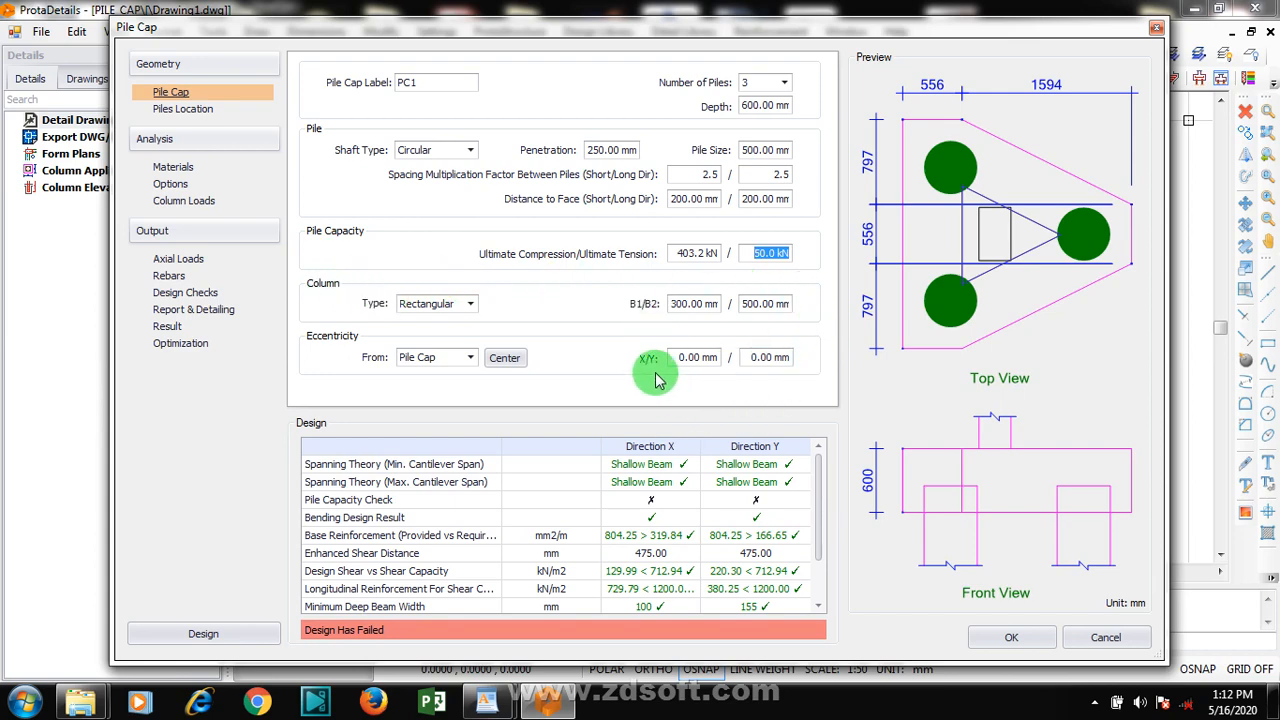
# Keep the rectangular column's B1 at 300 mm and set its B2 dimension to 400 mm
pyautogui.click(695, 304)
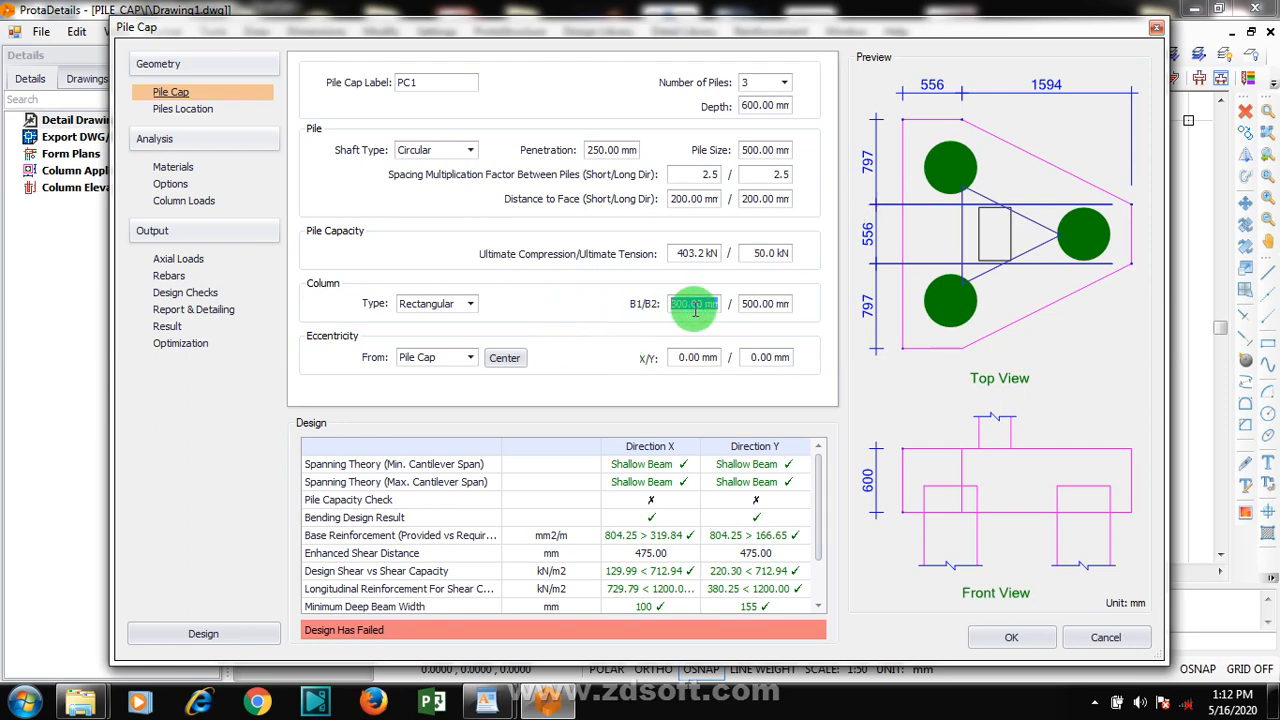
pyautogui.click(696, 310)
pyautogui.click(744, 305)
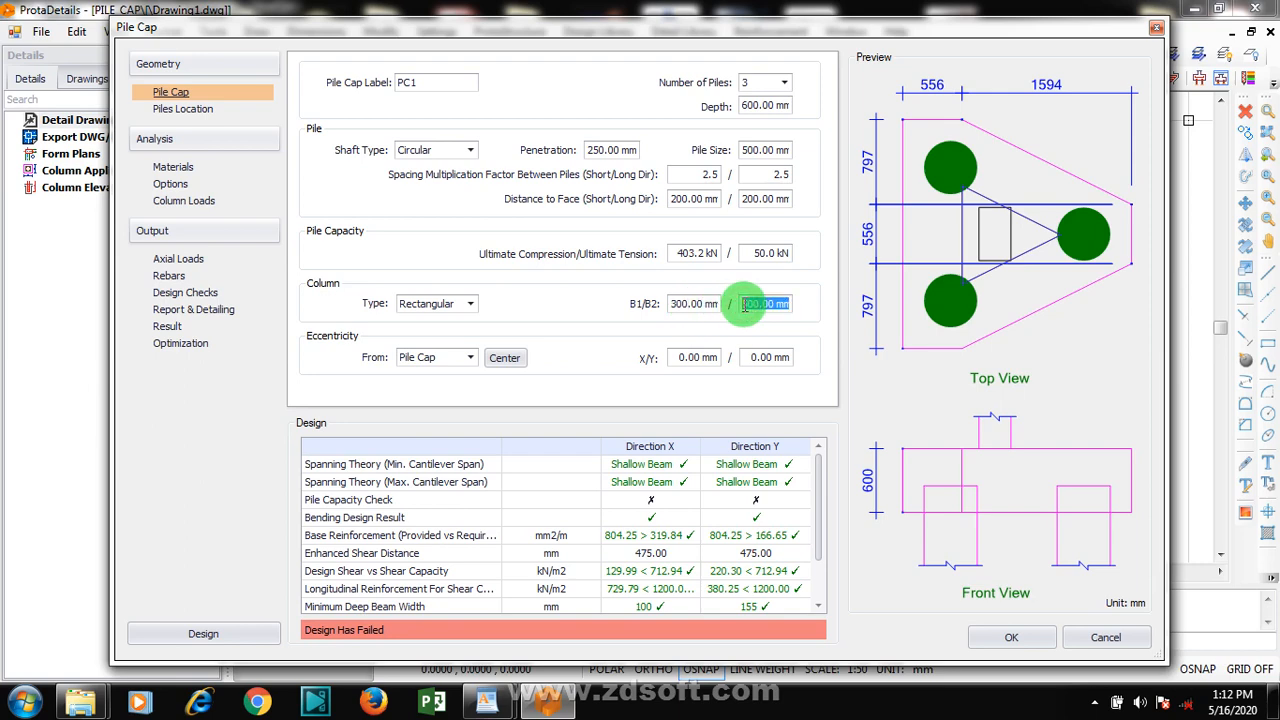
pyautogui.write('400')
# Try Column as the eccentricity reference, and set it back to Pile Cap
pyautogui.click(472, 359)
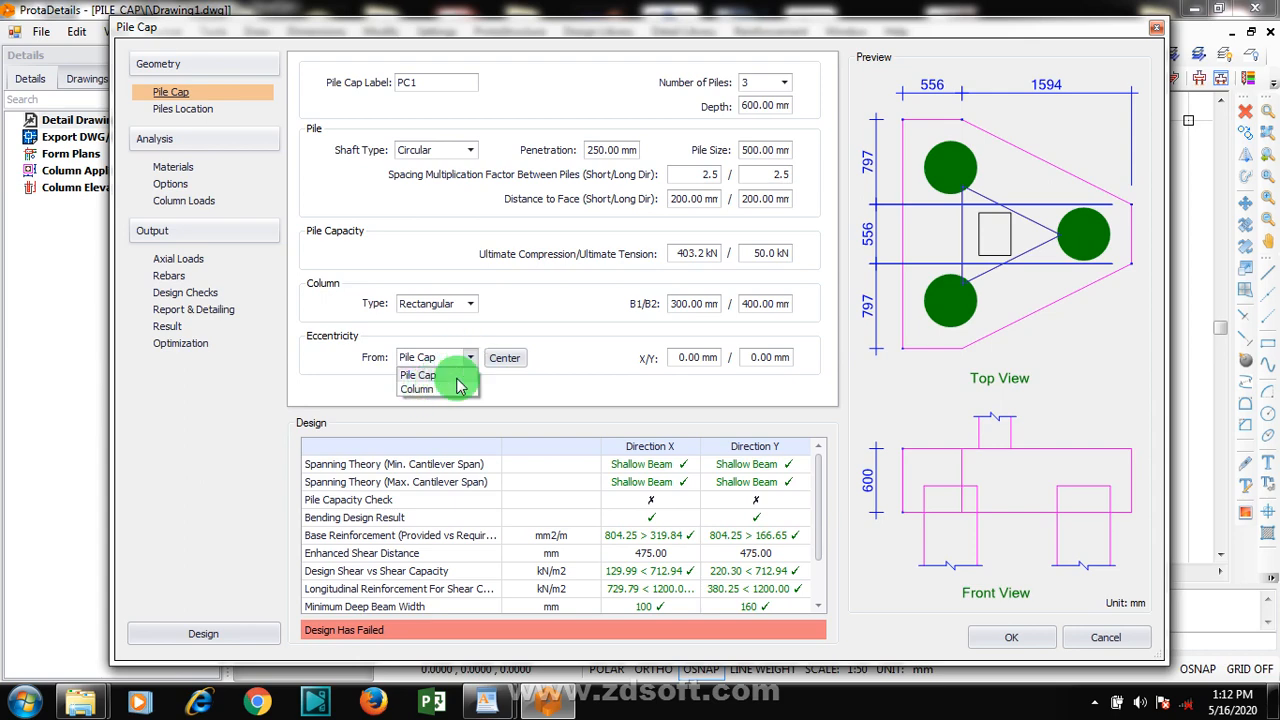
pyautogui.click(469, 360)
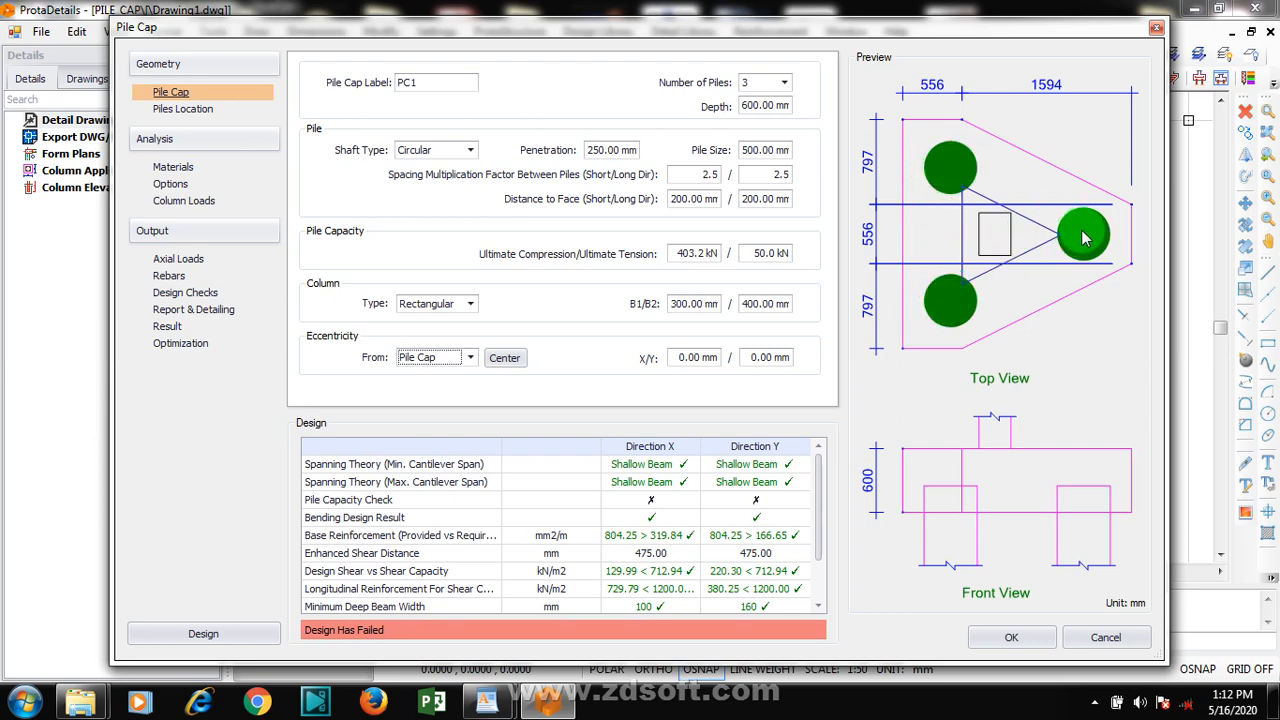
pyautogui.click(466, 358)
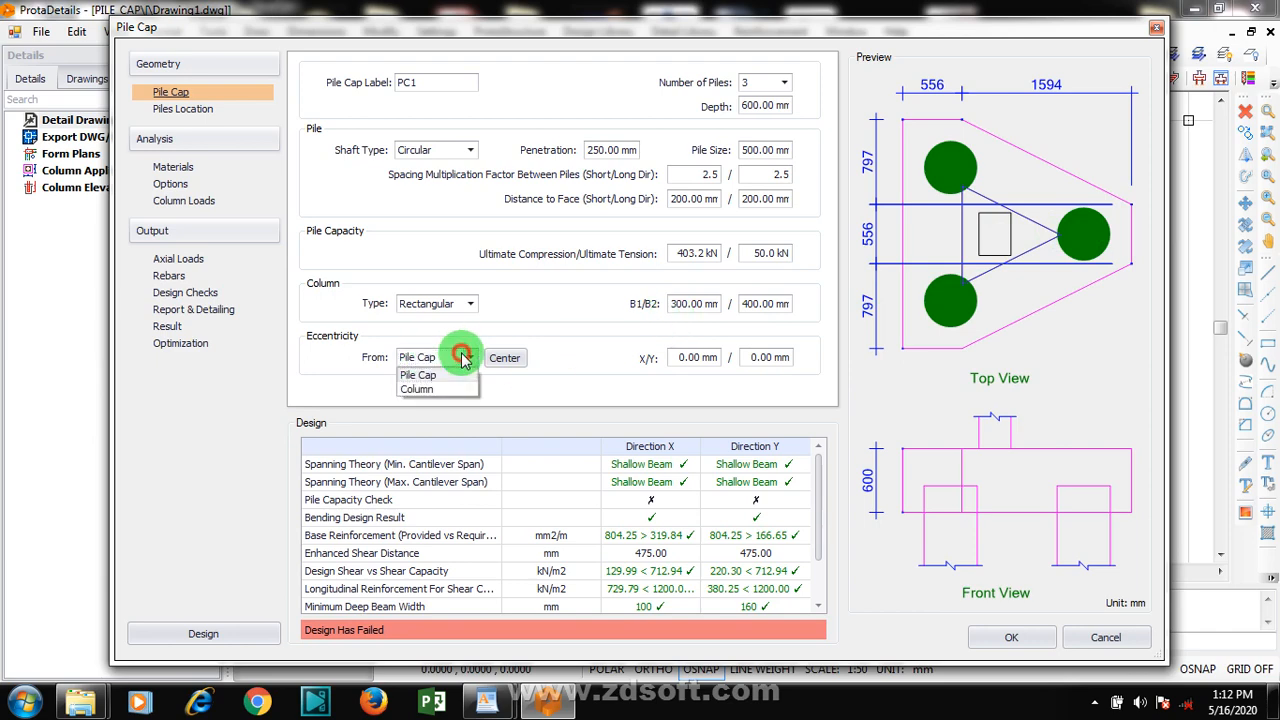
pyautogui.click(428, 390)
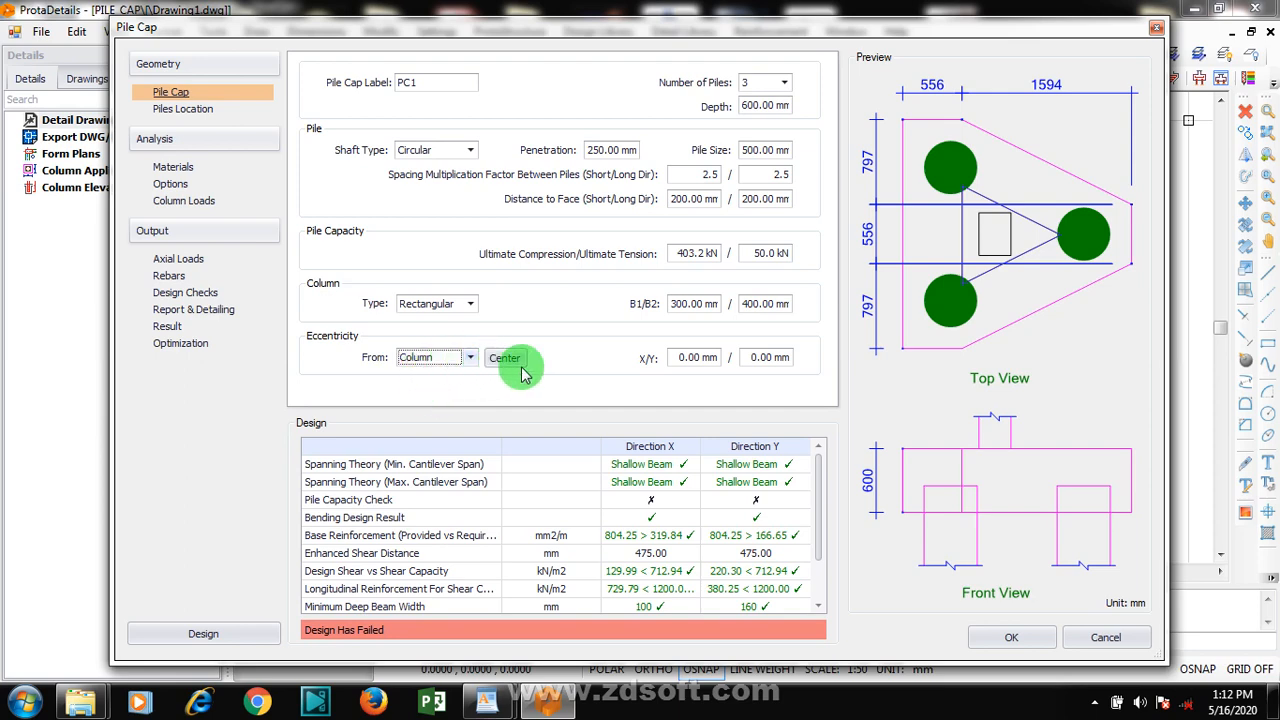
pyautogui.click(468, 358)
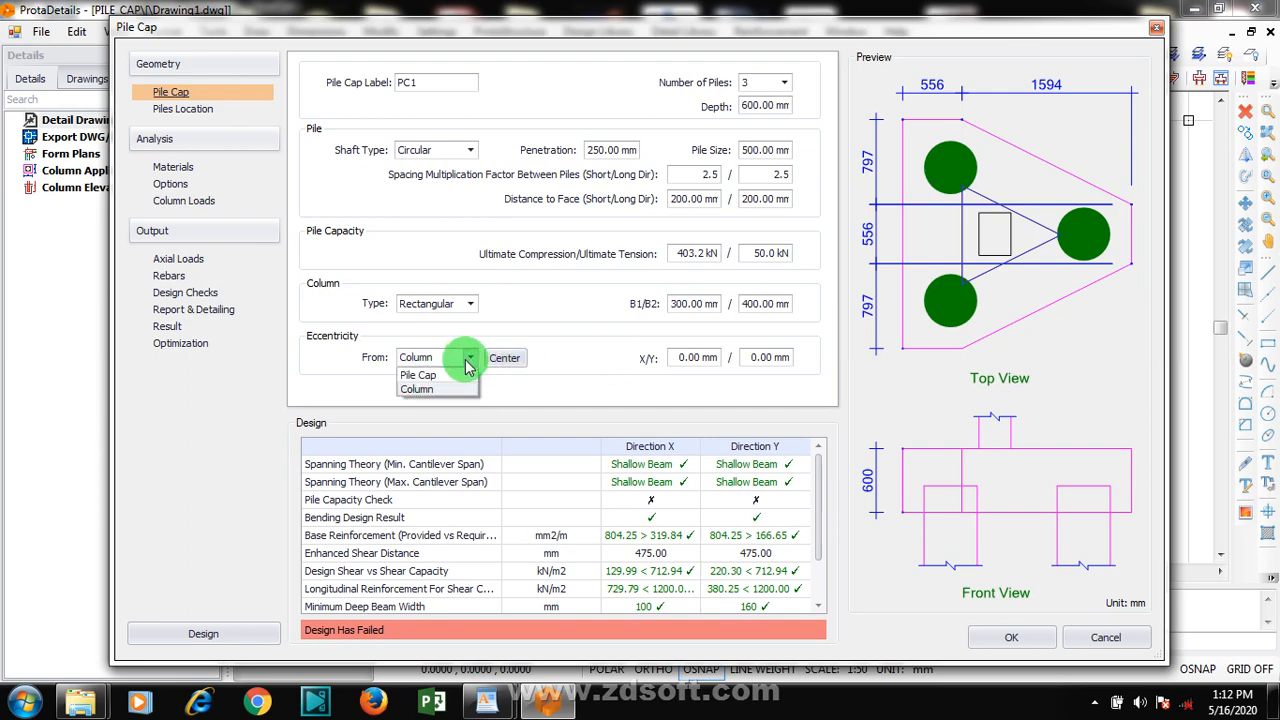
pyautogui.click(446, 376)
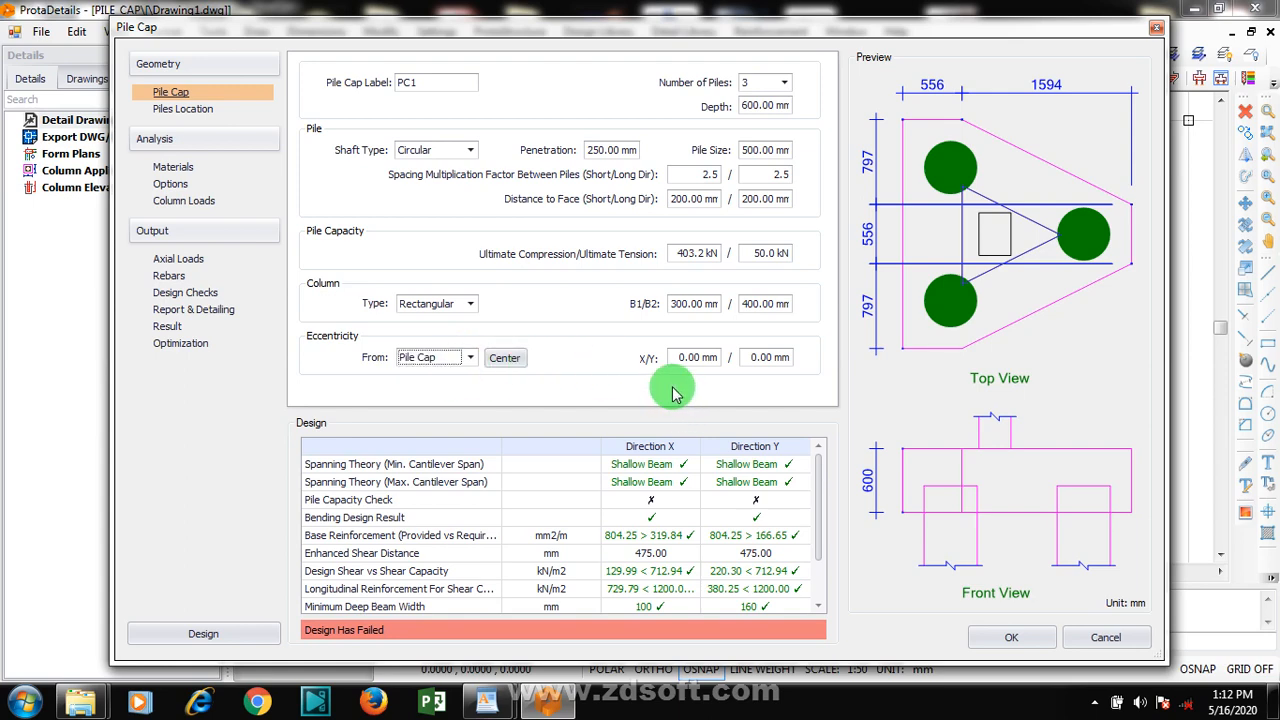
# Examine the pile location coordinates and offsets, and open the analysis material settings
pyautogui.click(193, 112)
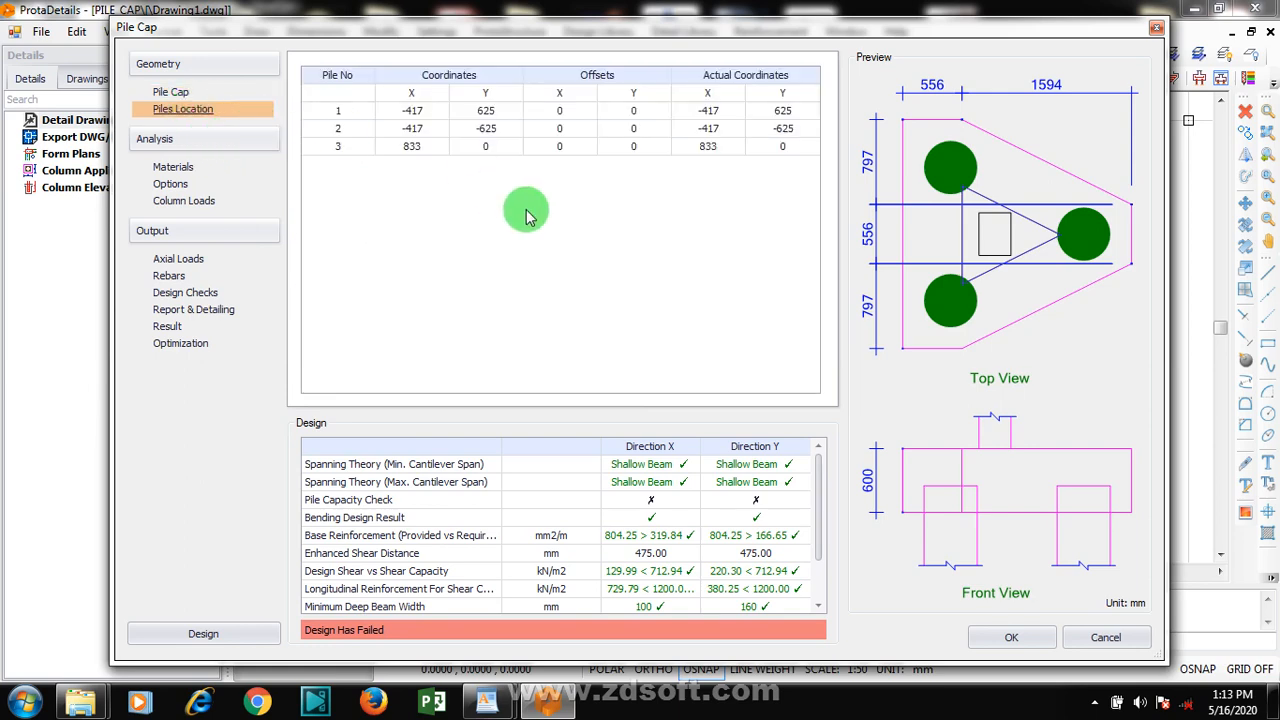
pyautogui.click(175, 168)
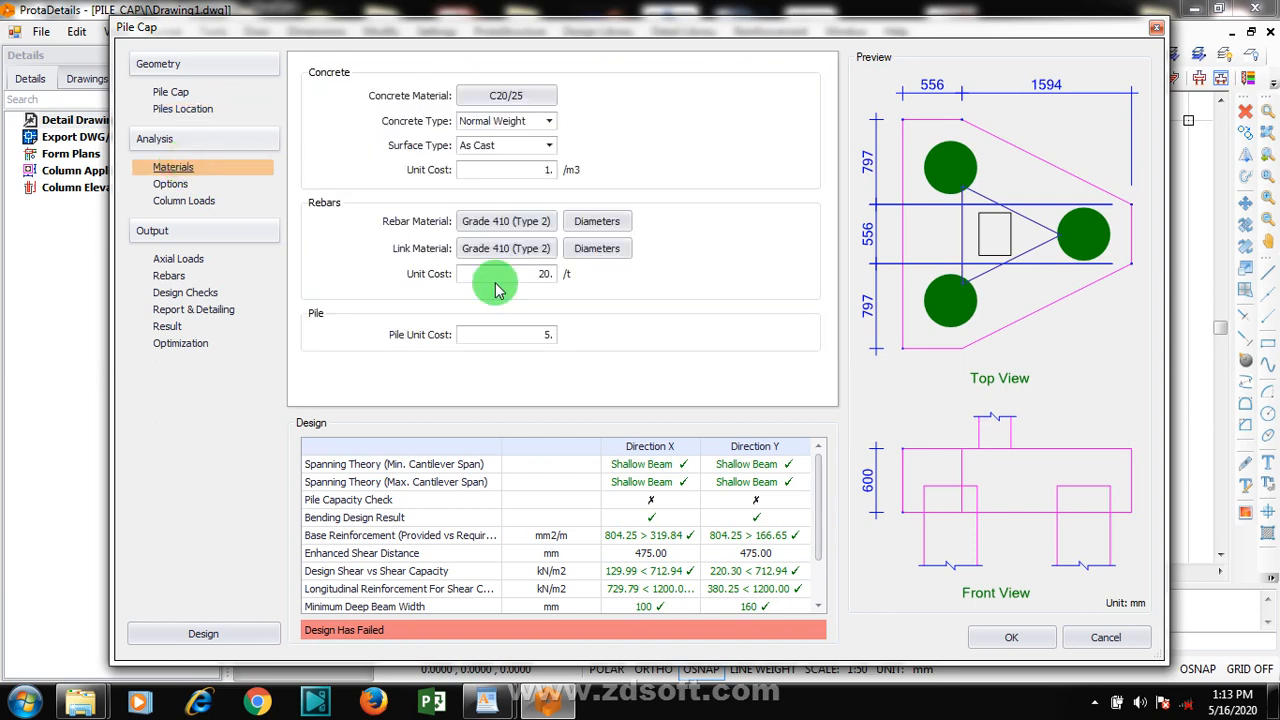
pyautogui.click(1095, 705)
pyautogui.click(1095, 705)
pyautogui.click(1095, 705)
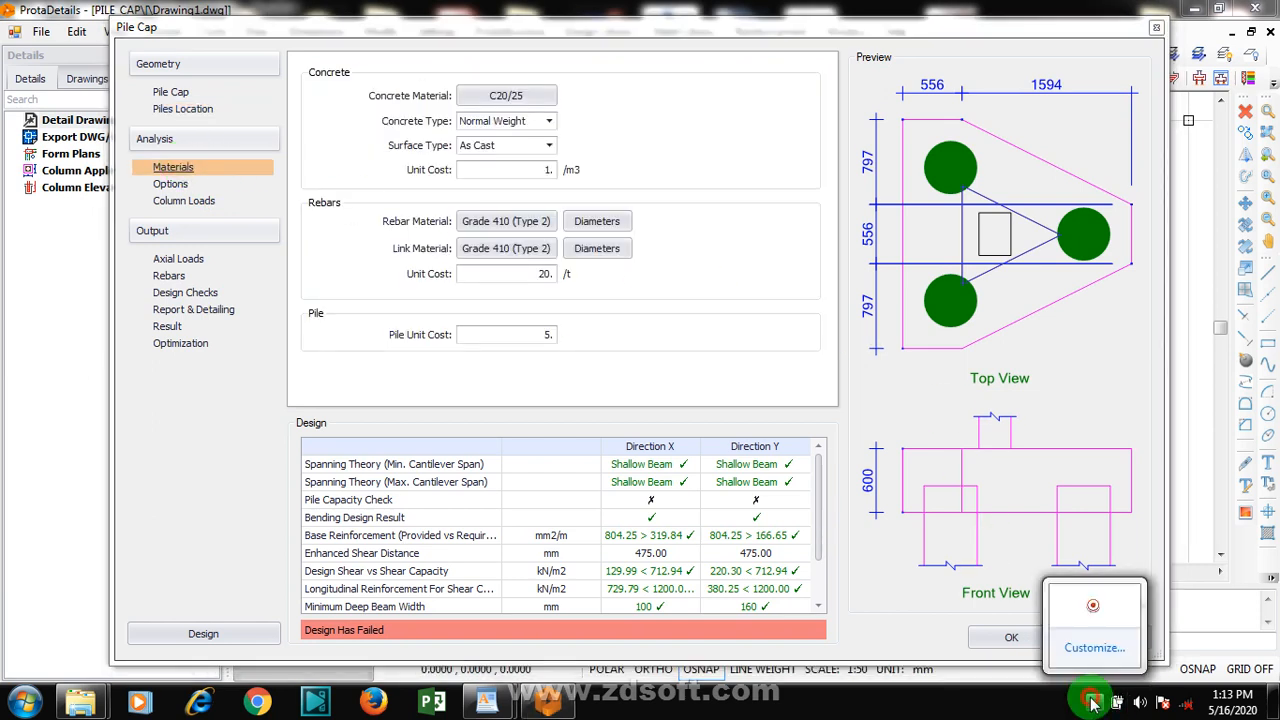
pyautogui.rightClick(1092, 605)
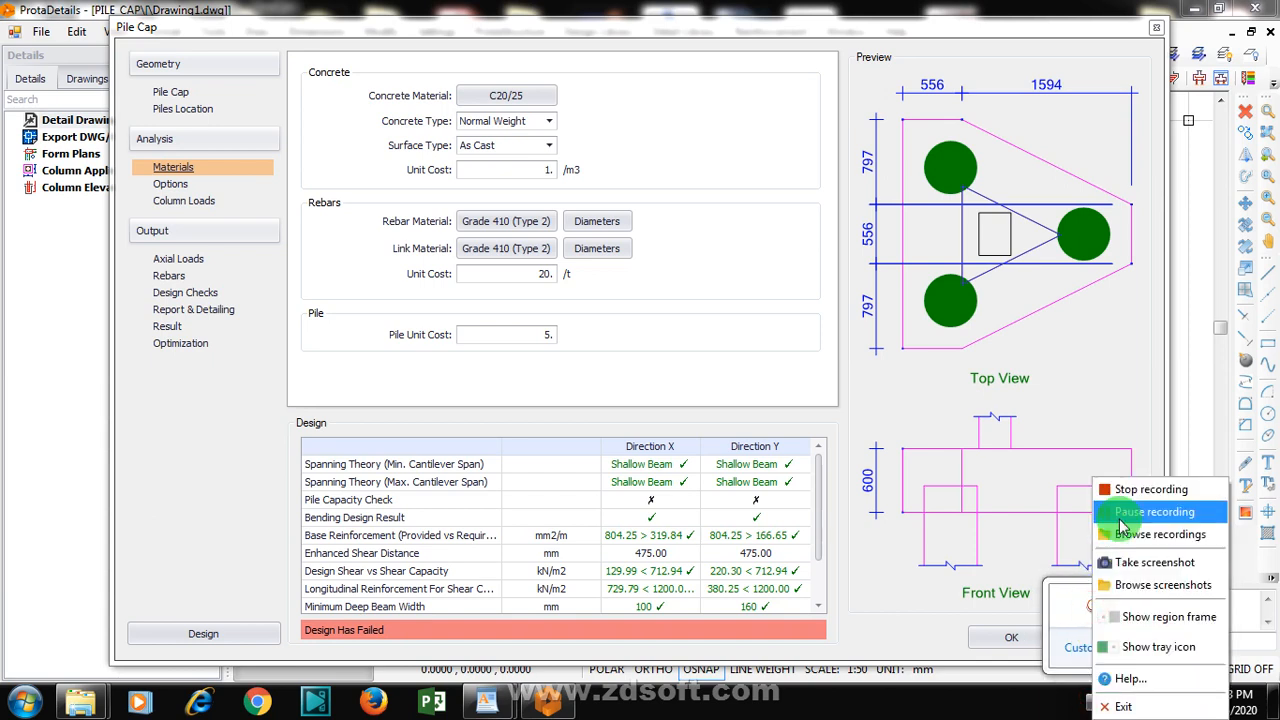
pyautogui.click(1120, 517)
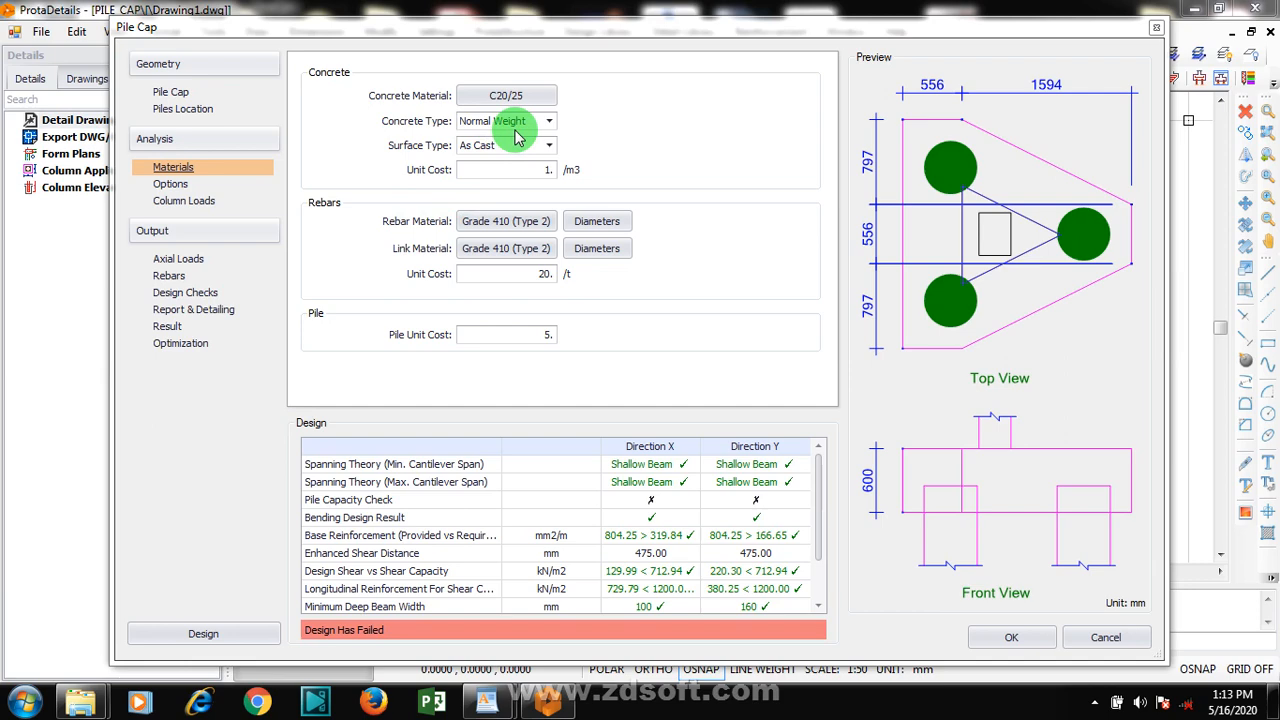
# Review the concrete grades and their properties, and confirm C20/25 as the pile cap's concrete material
pyautogui.click(510, 97)
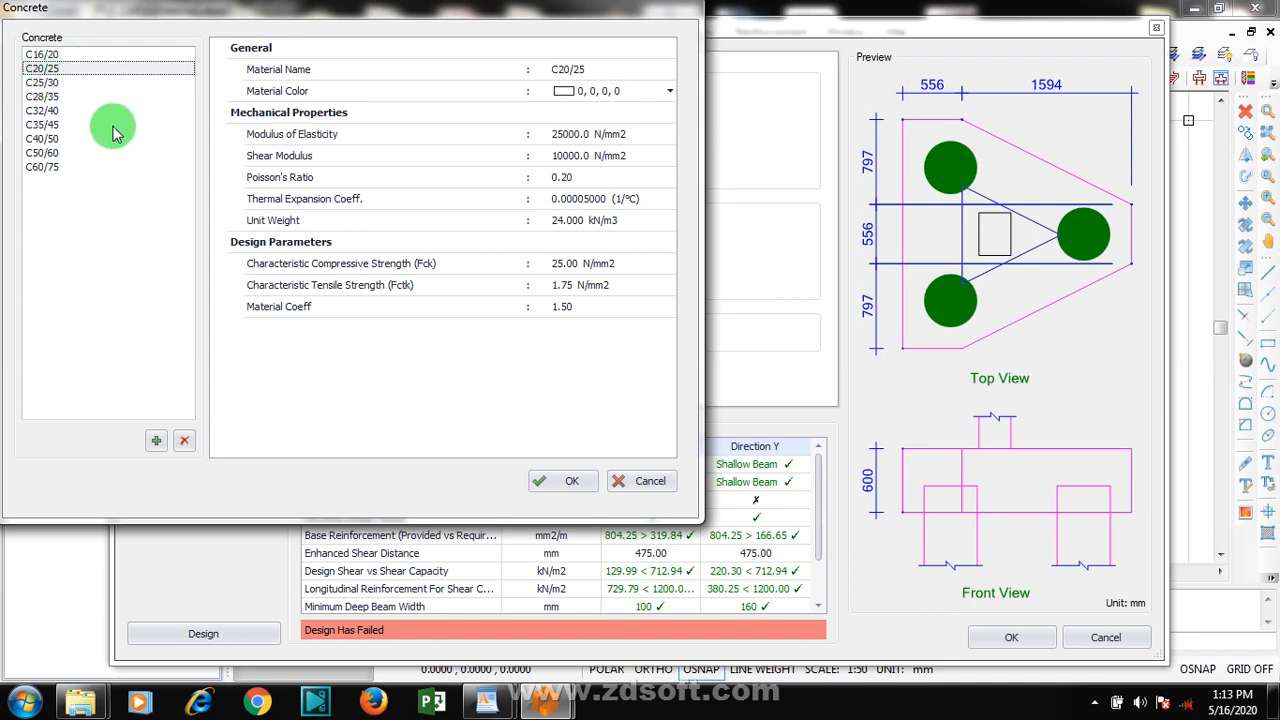
pyautogui.click(637, 75)
pyautogui.click(634, 72)
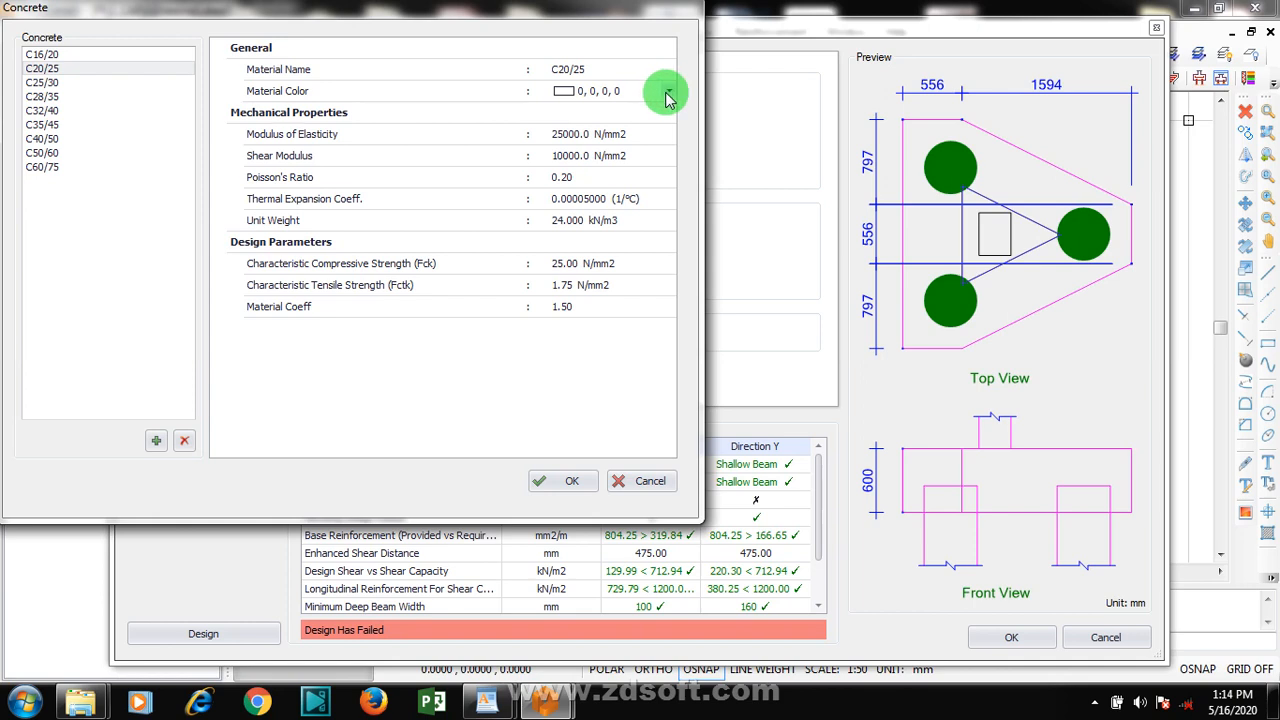
pyautogui.click(669, 94)
pyautogui.click(669, 94)
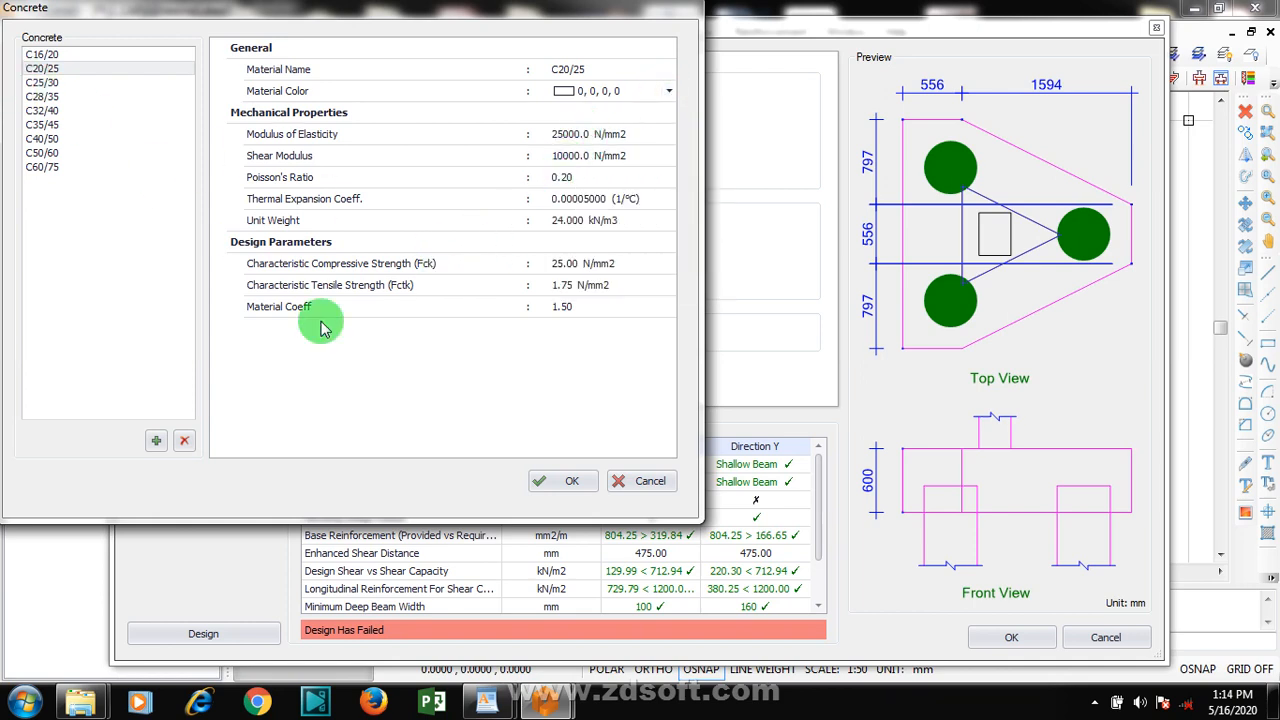
pyautogui.click(553, 484)
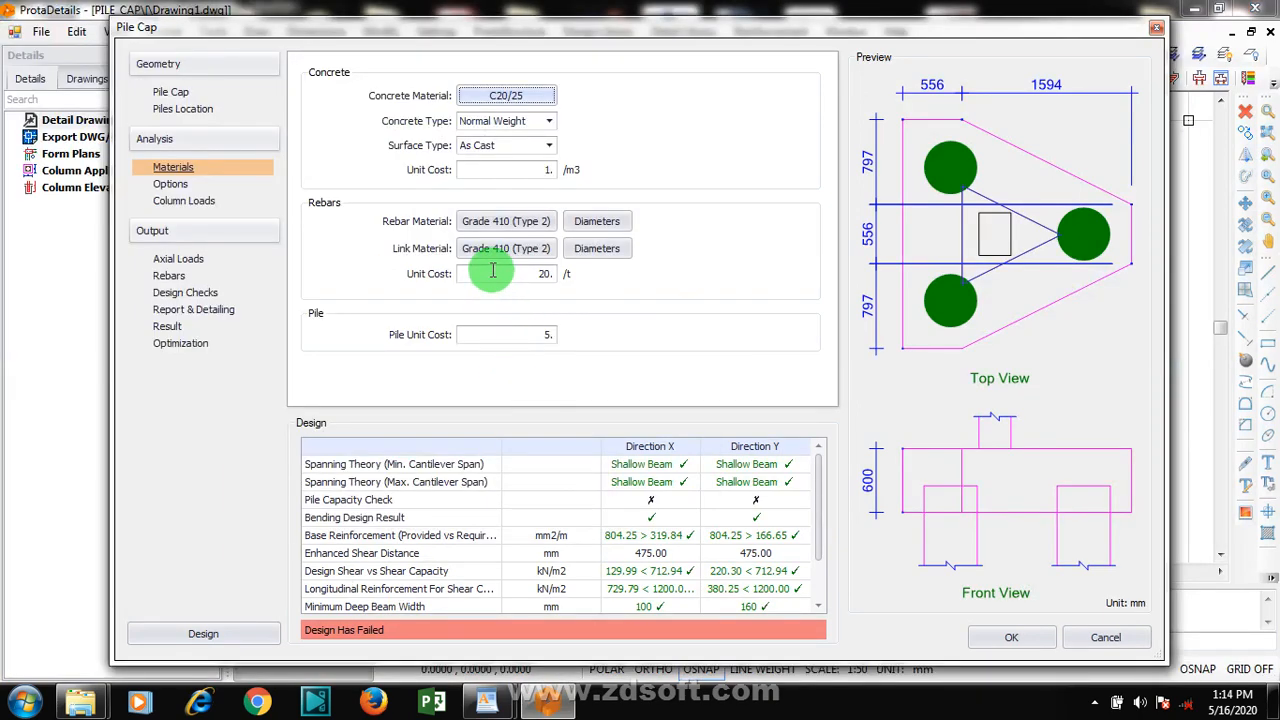
# Confirm Grade 410 (Type 2) as the rebar material and check the link material, returning to ProtaDetails
pyautogui.click(503, 226)
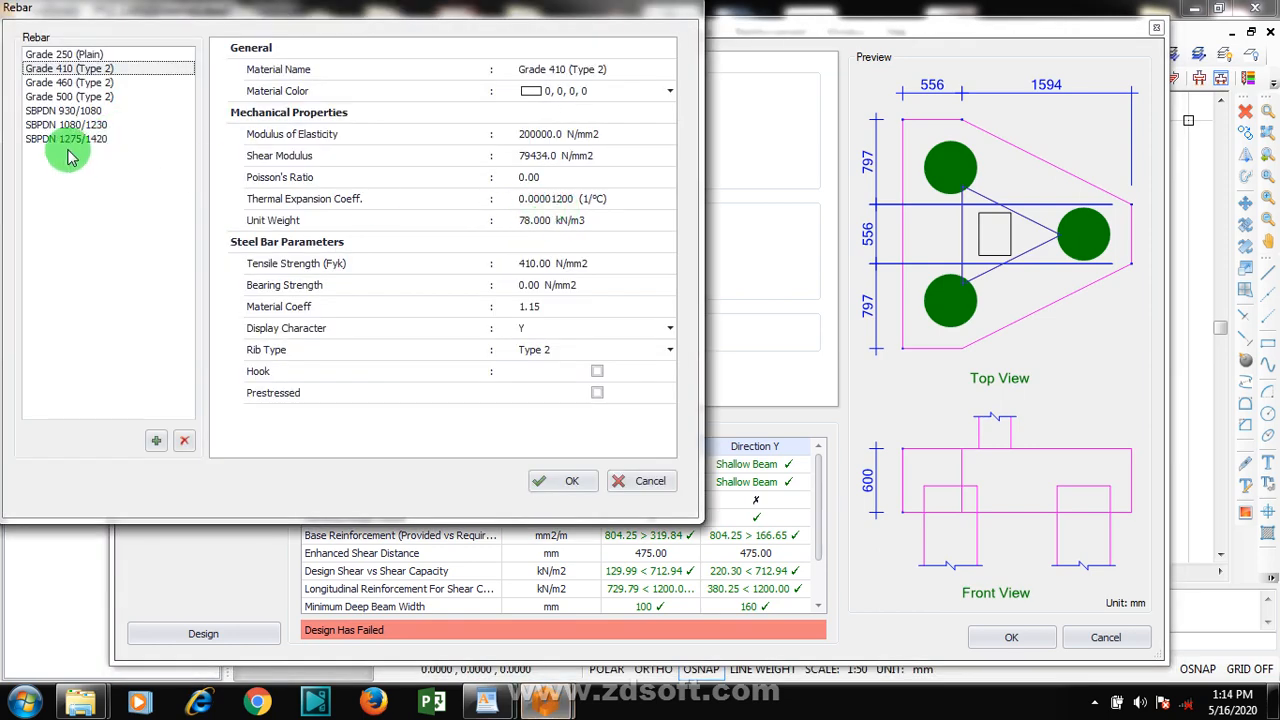
pyautogui.click(556, 482)
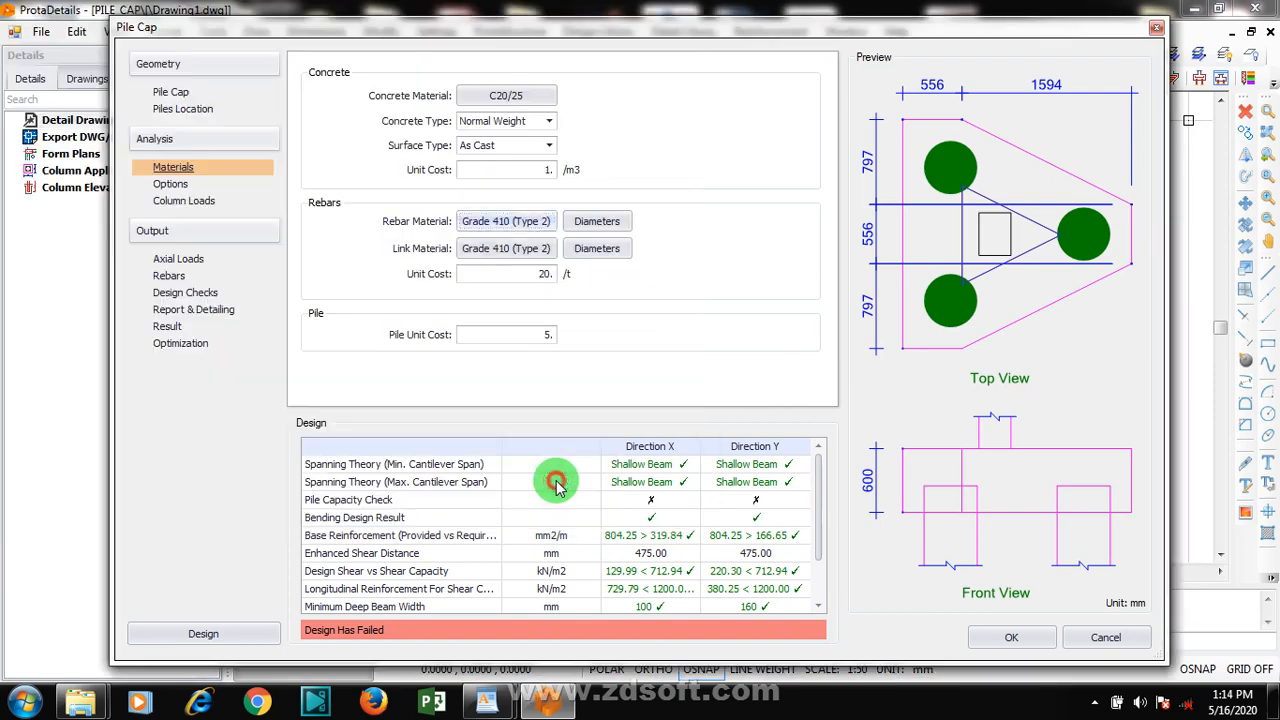
pyautogui.click(543, 258)
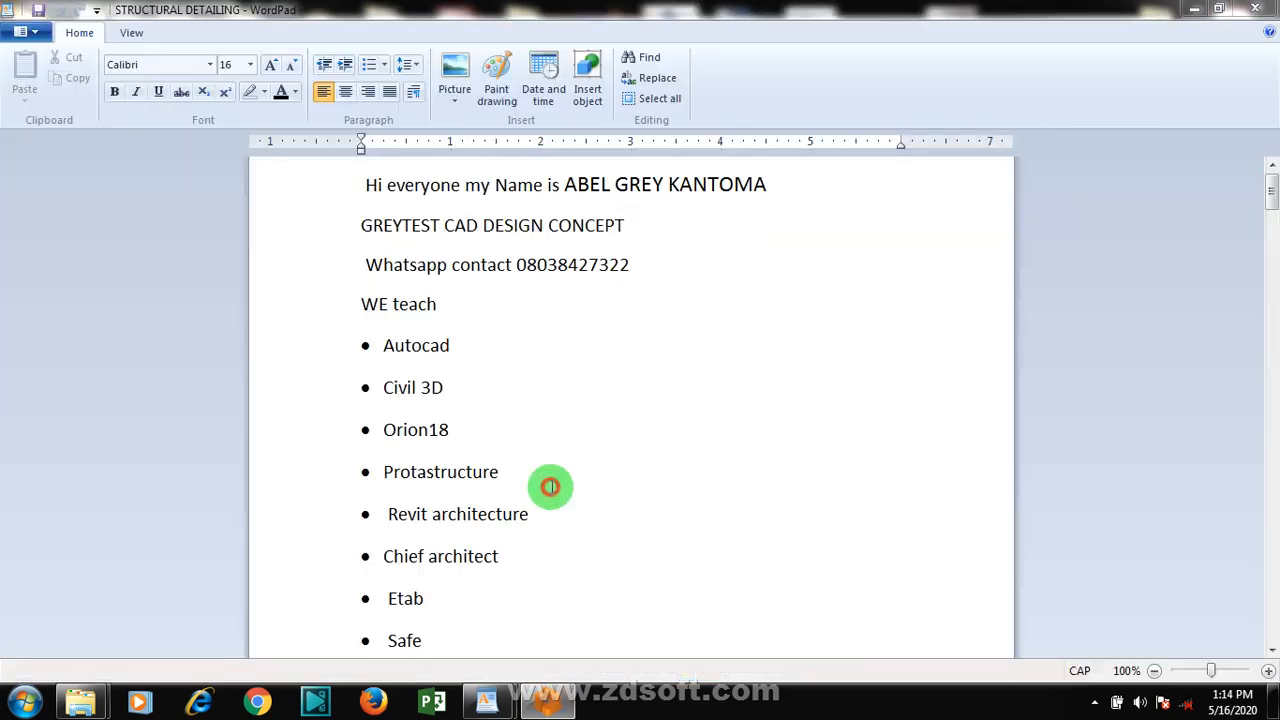
pyautogui.moveTo(548, 700)
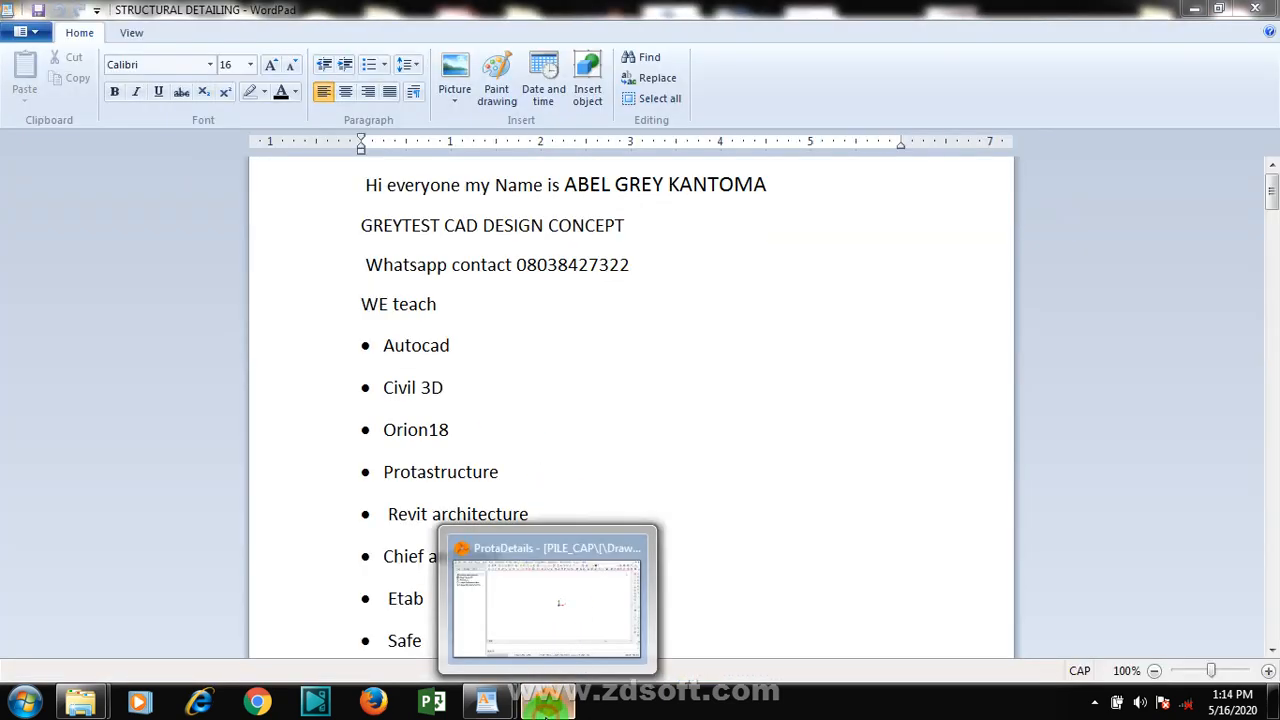
pyautogui.click(536, 624)
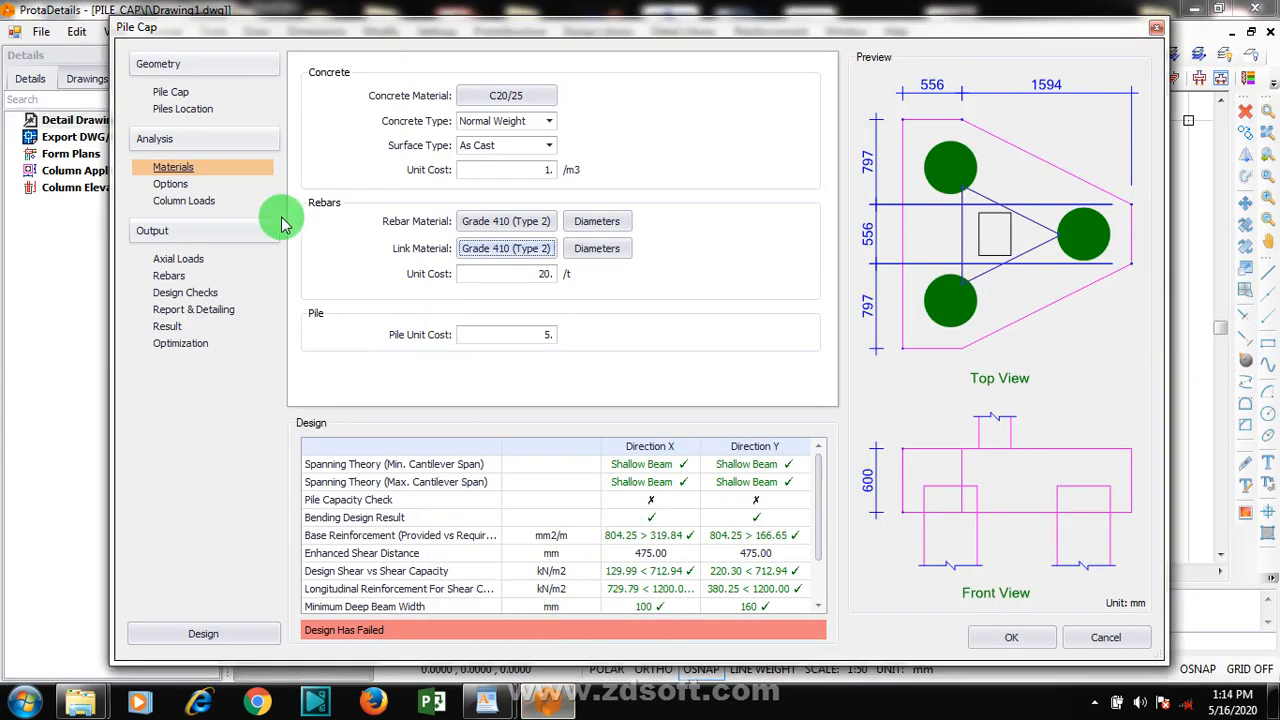
# In the link diameters table, enable Y12 and disable Y32, Y25 and Y20
pyautogui.click(588, 252)
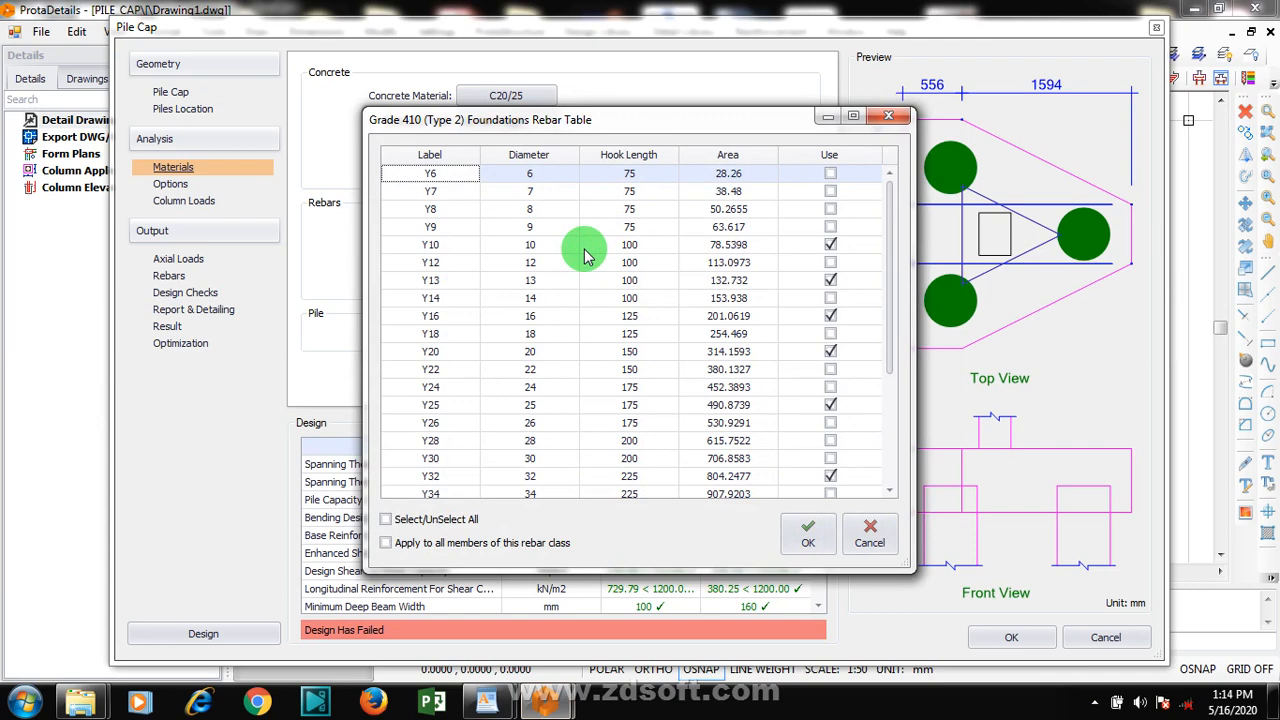
pyautogui.click(830, 263)
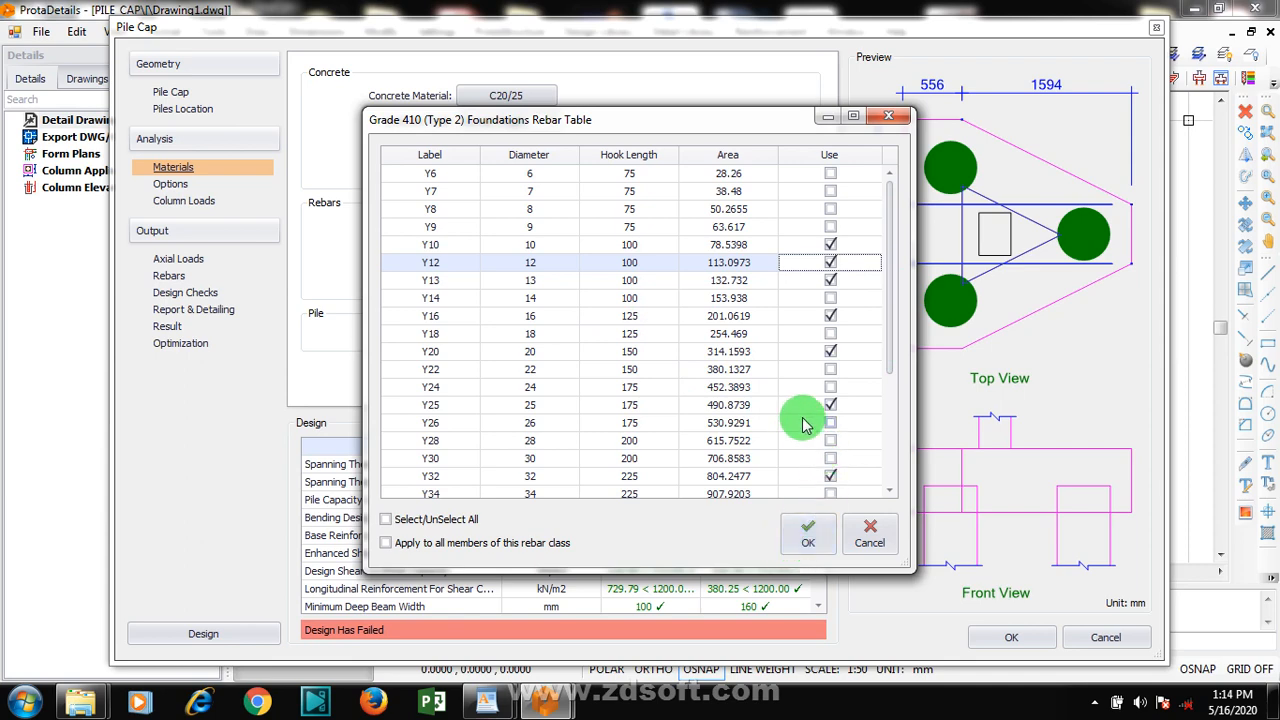
pyautogui.click(831, 477)
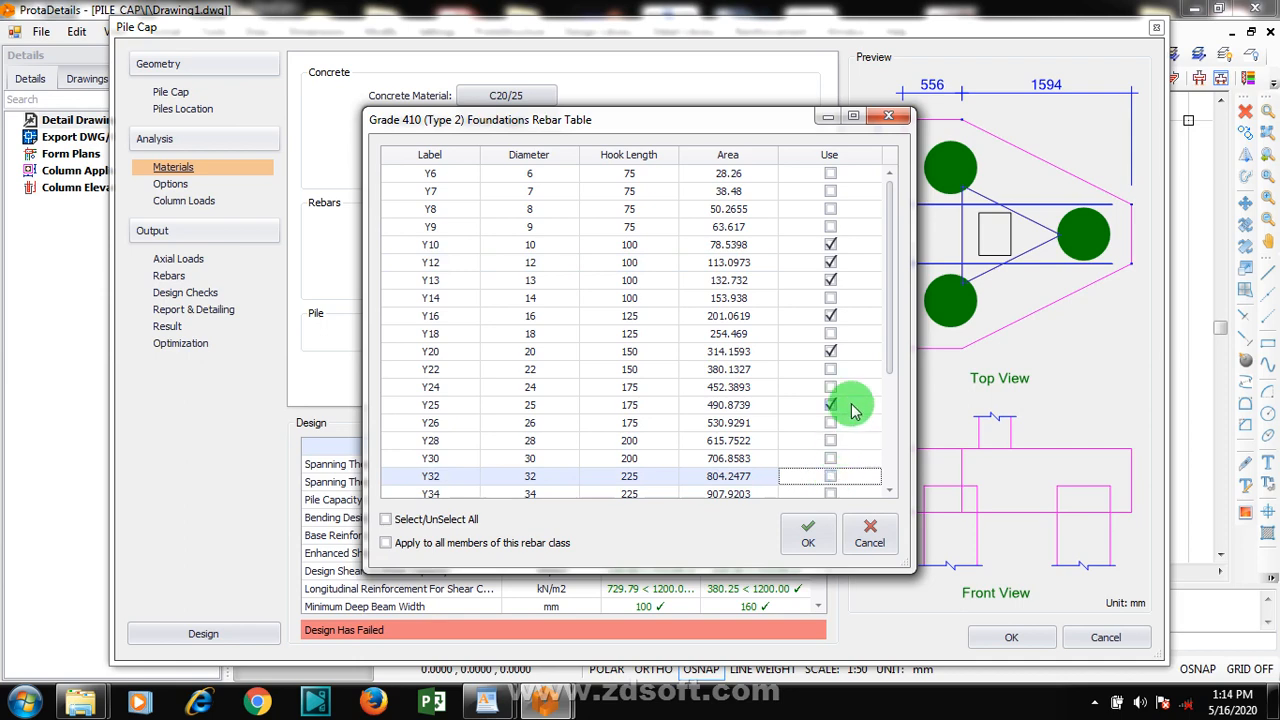
pyautogui.moveTo(891, 336)
pyautogui.mouseDown()
pyautogui.moveTo(886, 400)
pyautogui.moveTo(893, 352)
pyautogui.mouseUp()
pyautogui.click(834, 370)
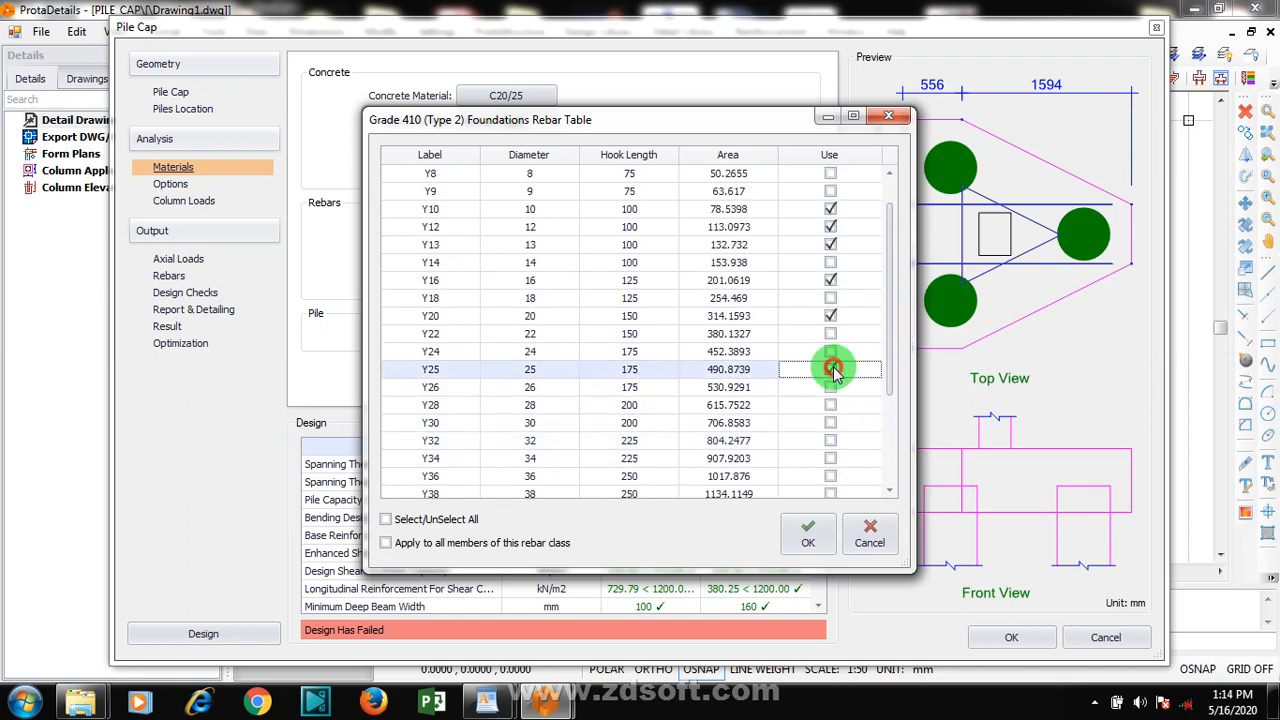
pyautogui.click(834, 315)
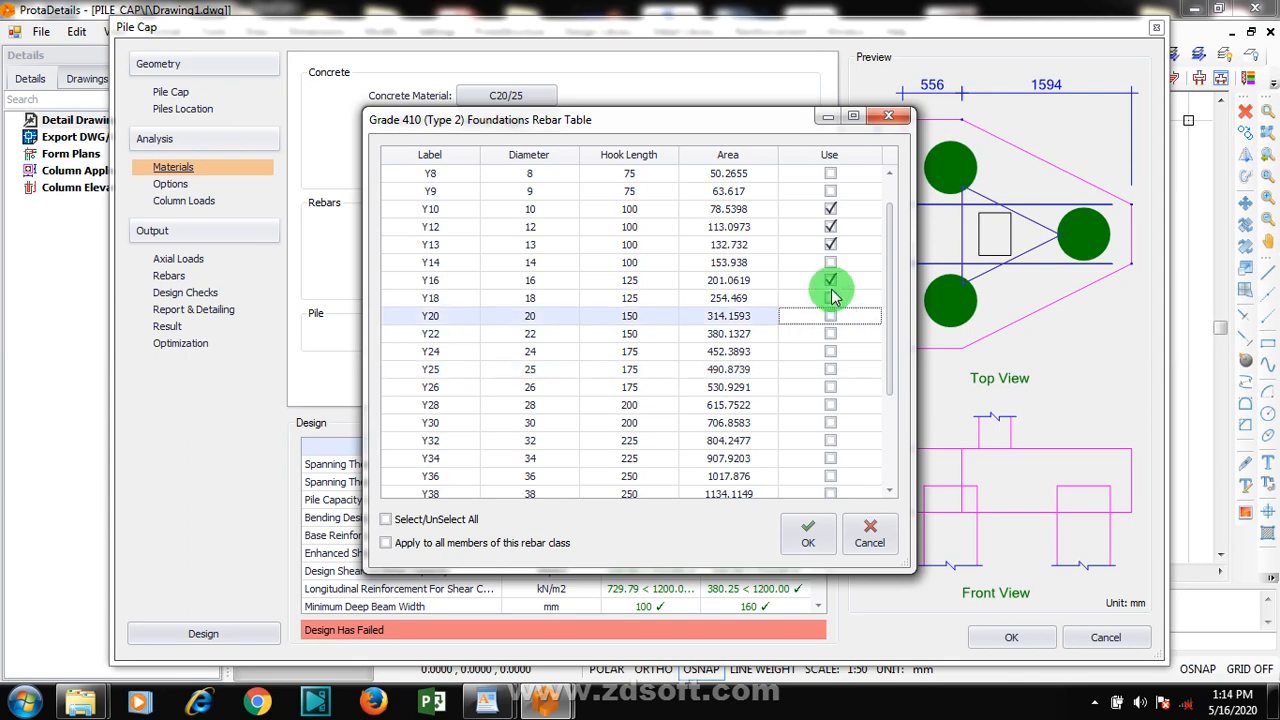
pyautogui.click(808, 533)
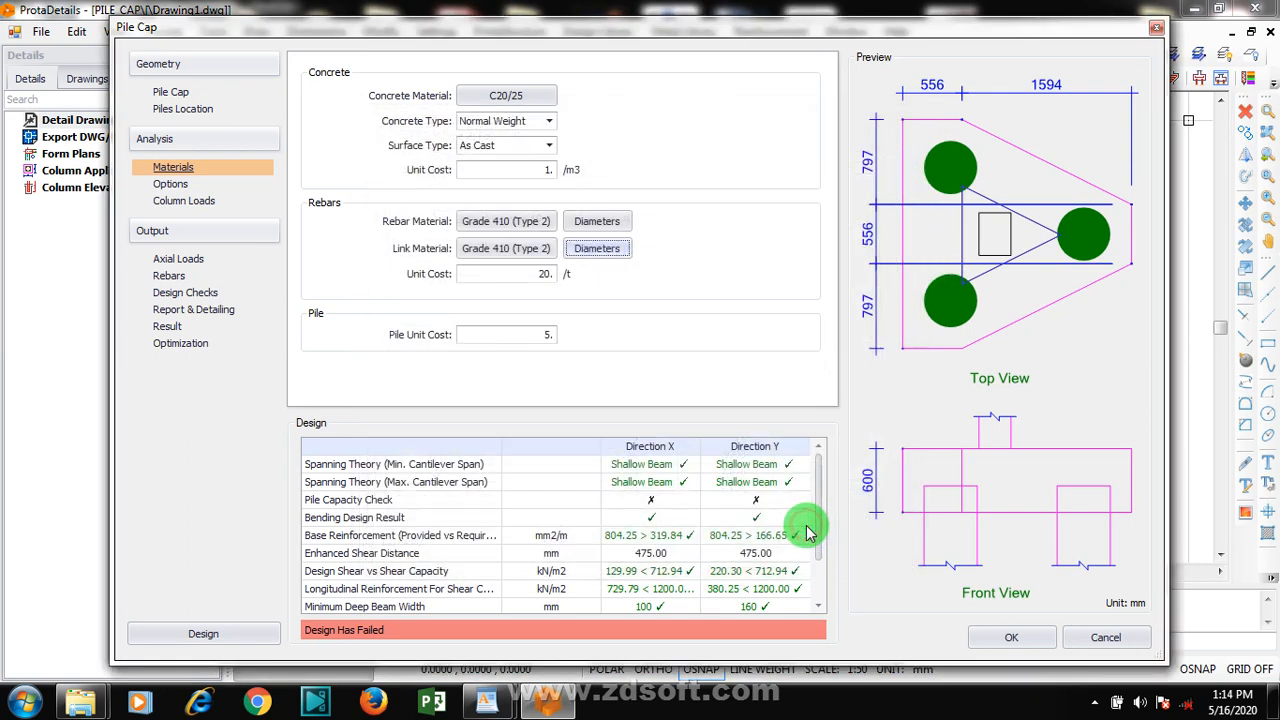
# In the main rebar diameters table, enable Y20 and Y25 and disable Y13
pyautogui.click(594, 221)
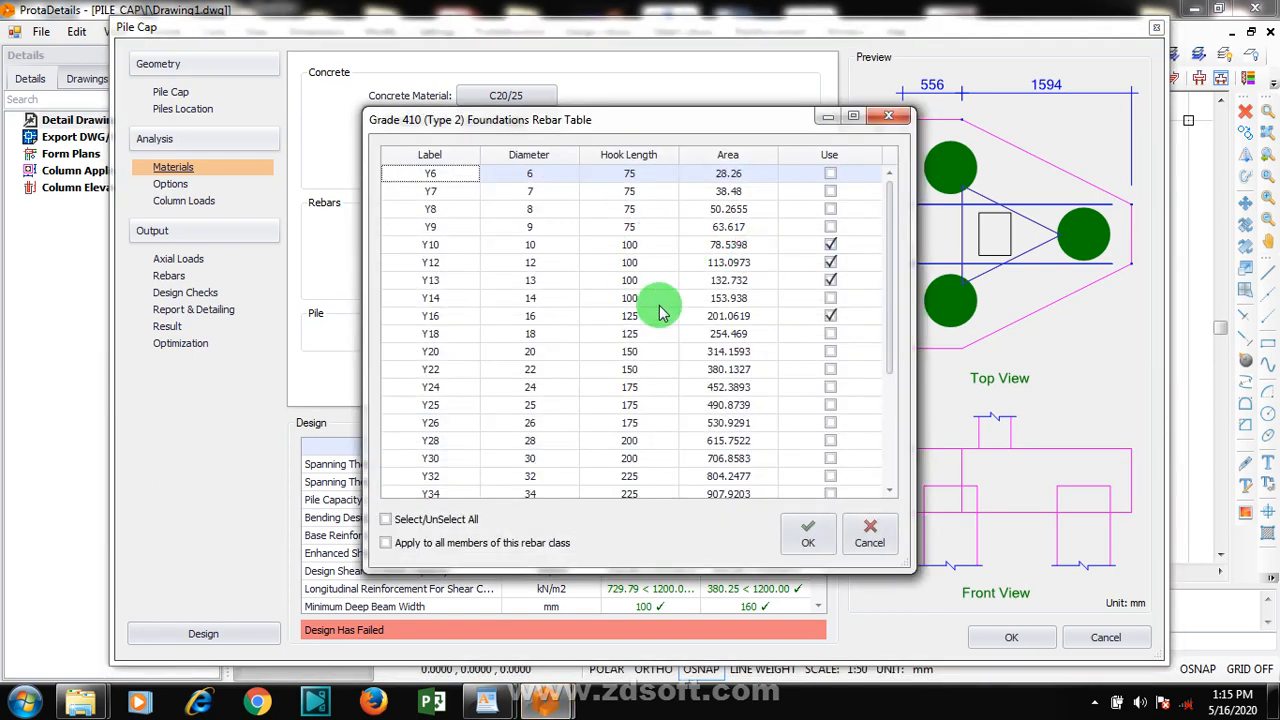
pyautogui.click(831, 352)
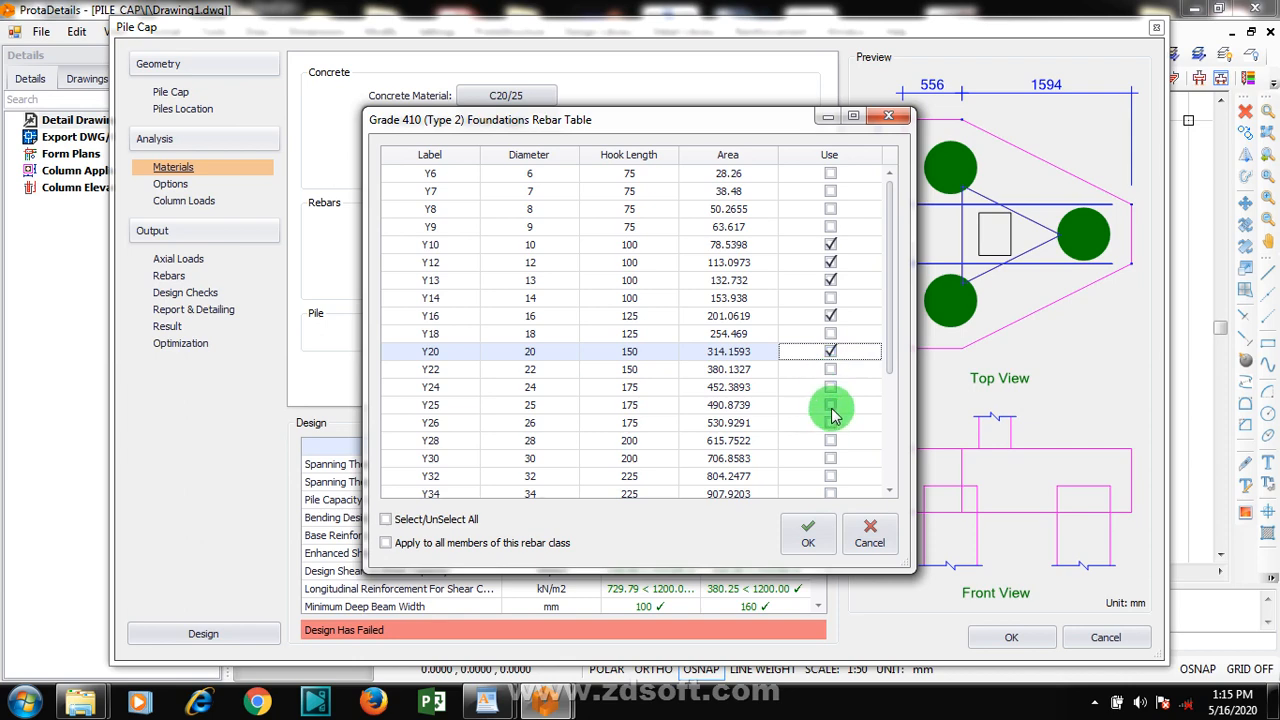
pyautogui.click(831, 407)
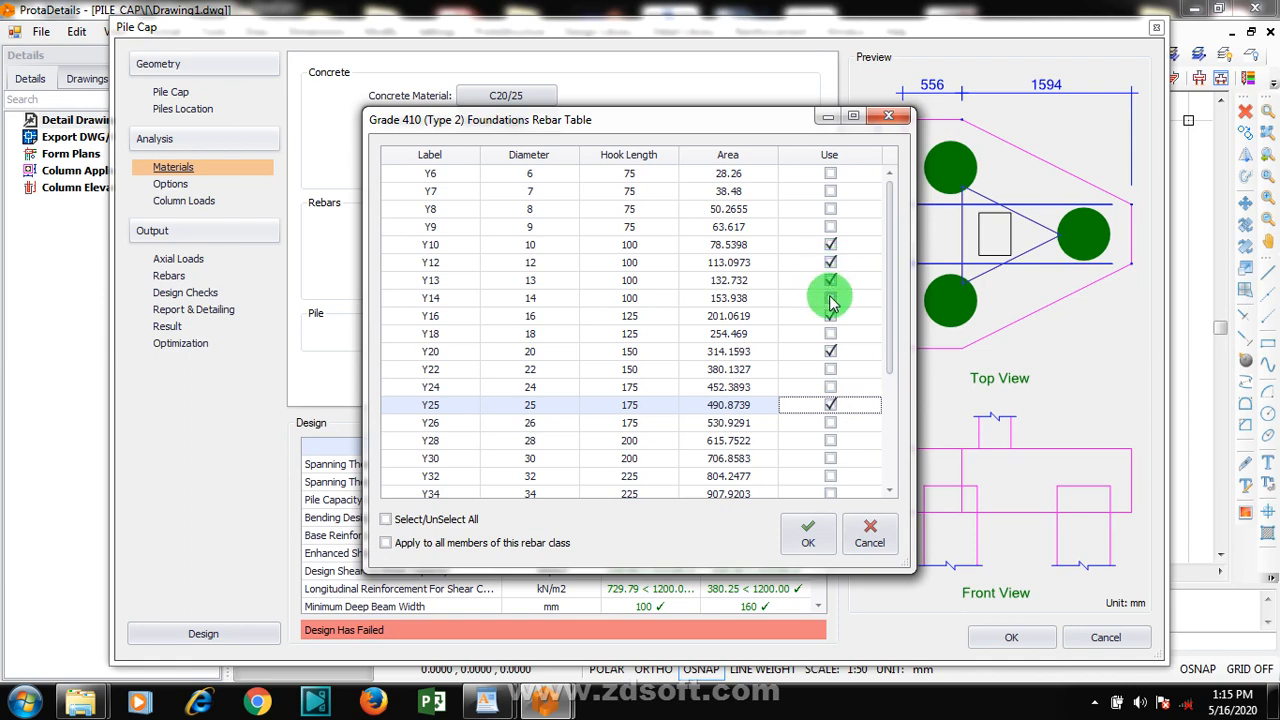
pyautogui.click(831, 280)
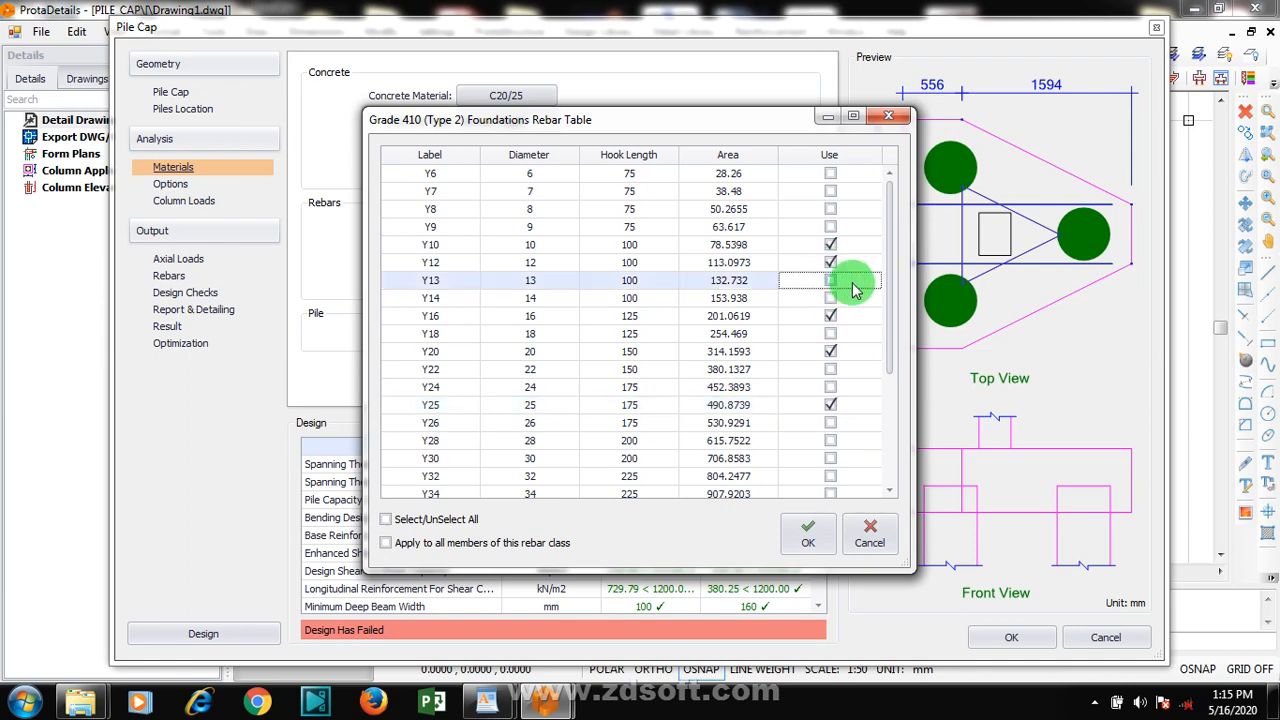
pyautogui.click(830, 404)
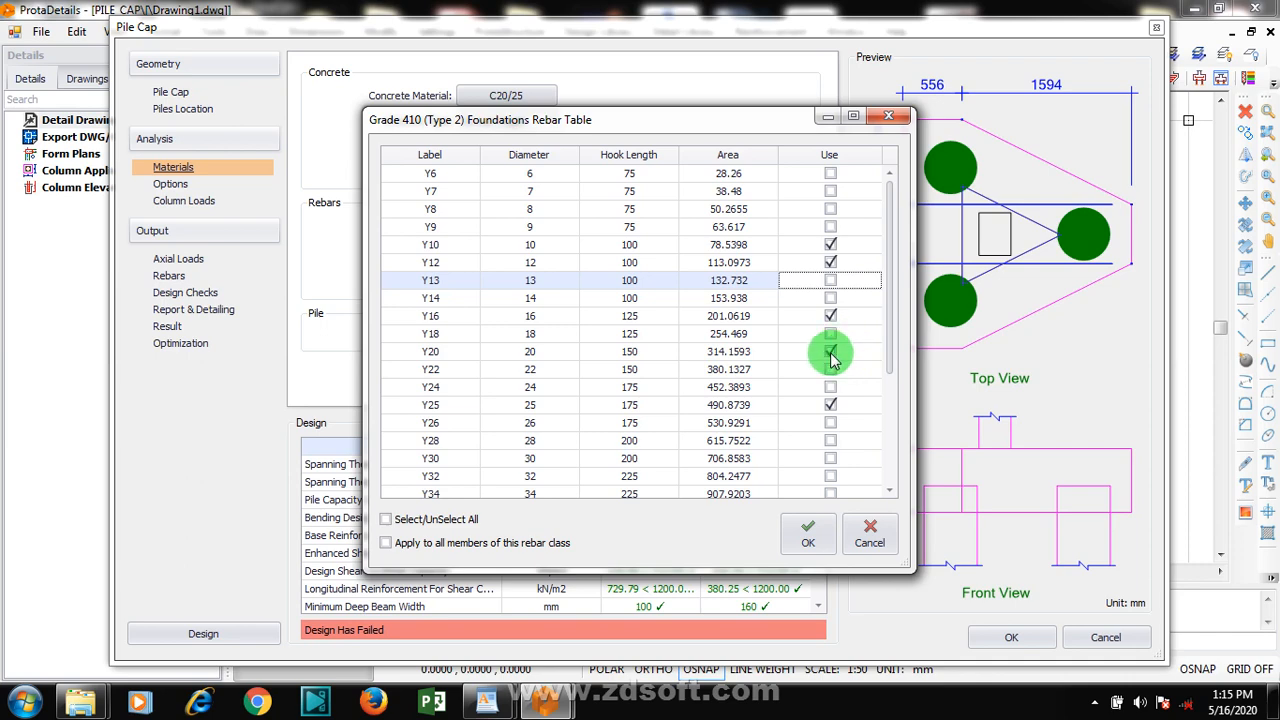
pyautogui.click(806, 532)
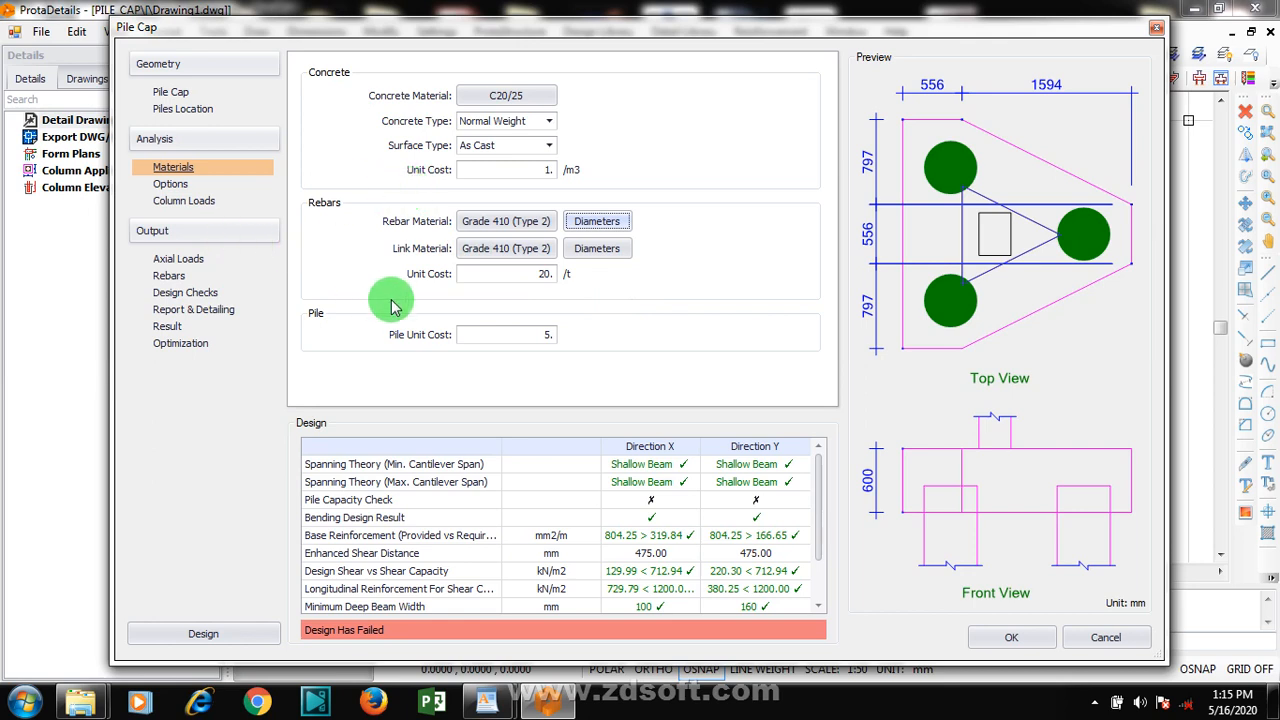
# Review the available surface and concrete types, keeping As Cast and Normal Weight for the pile cap
pyautogui.click(548, 145)
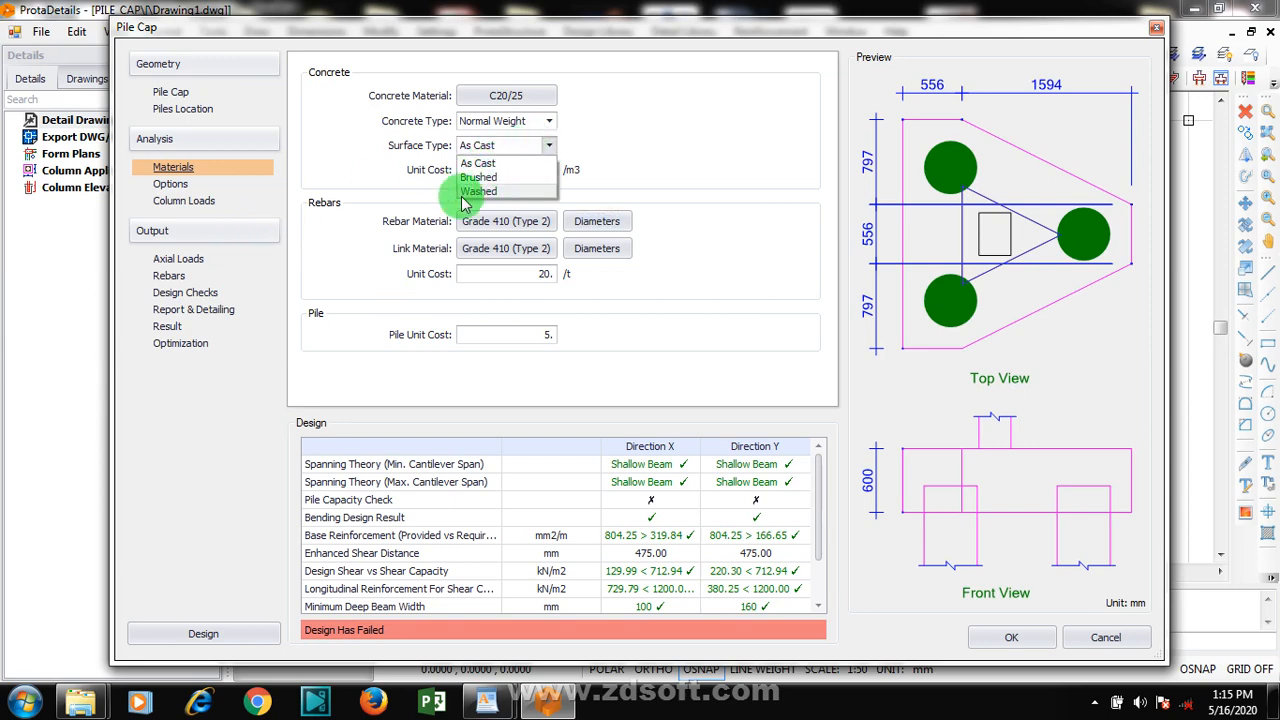
pyautogui.click(393, 192)
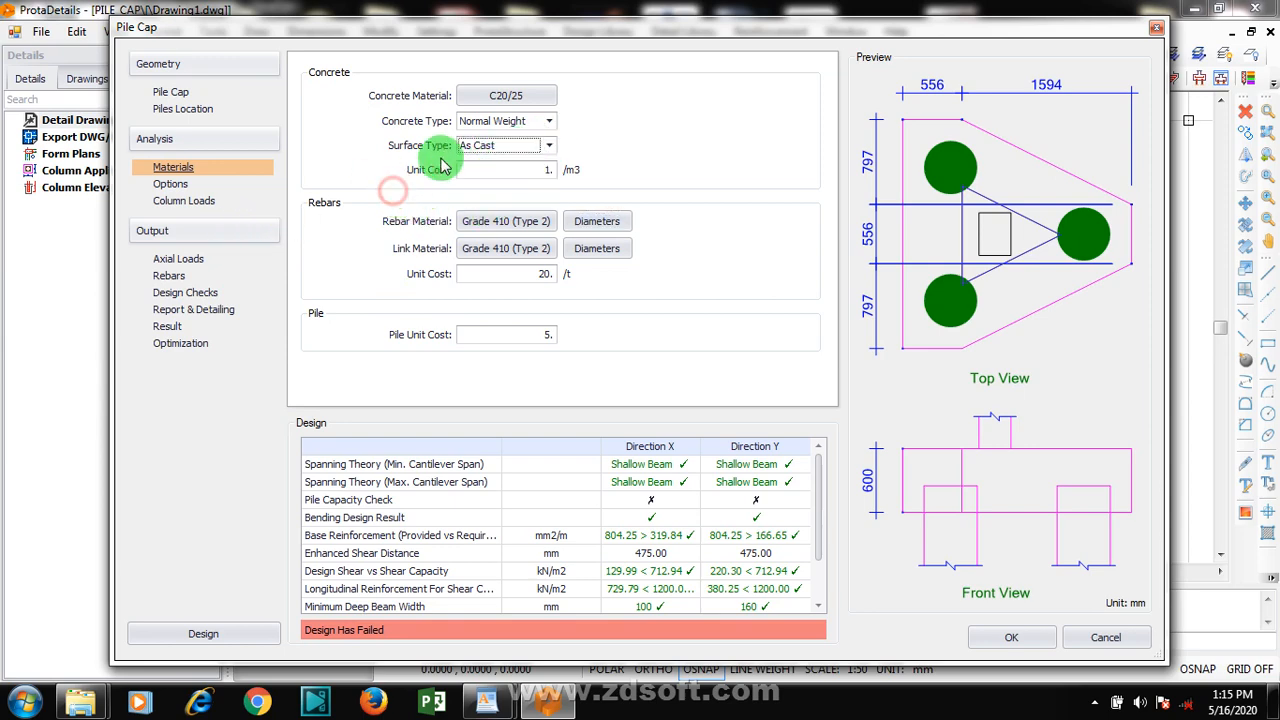
pyautogui.click(548, 121)
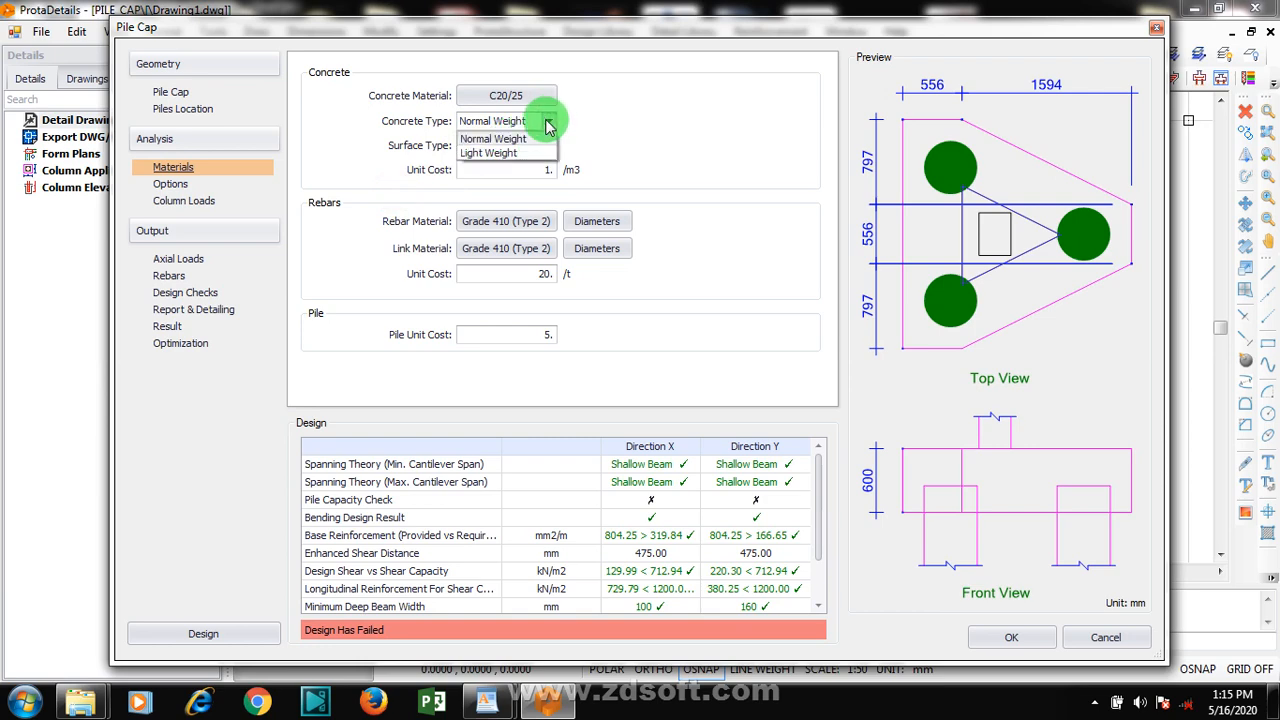
pyautogui.click(548, 121)
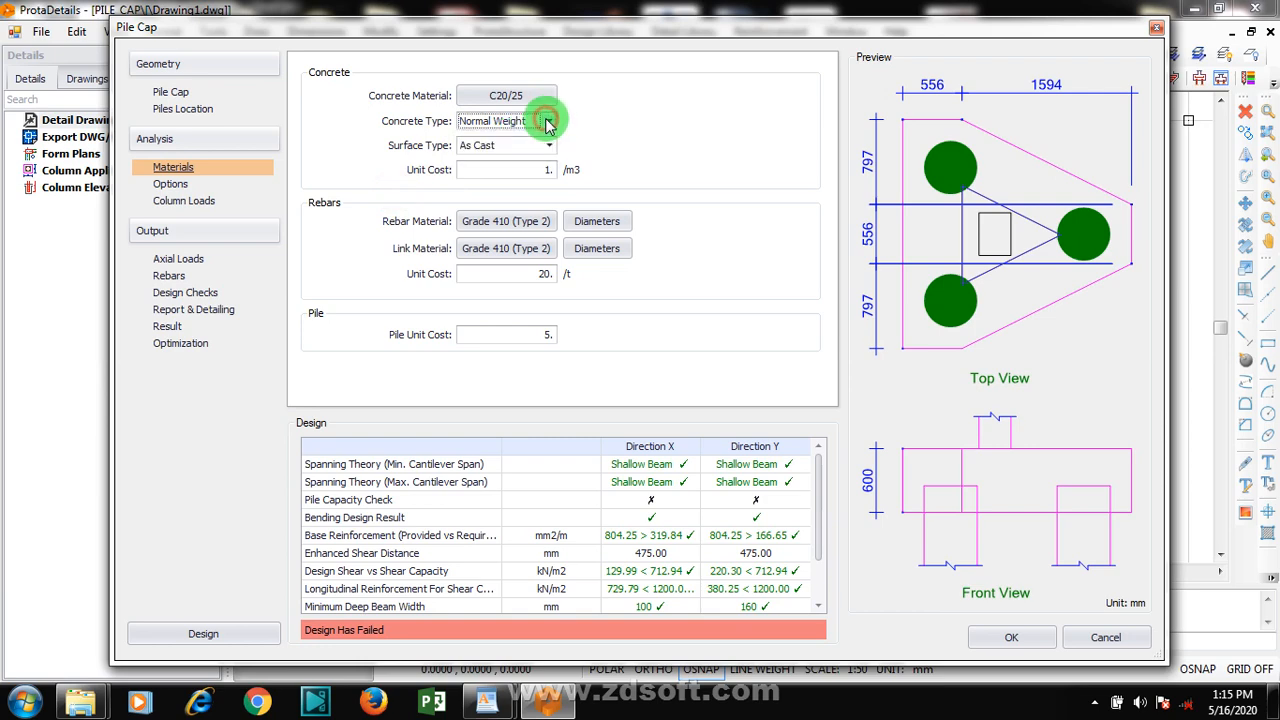
# In the analysis options, include column dimension effects for base bending and shear span, and include the banding ratio for enhanced shear capacity
pyautogui.click(175, 186)
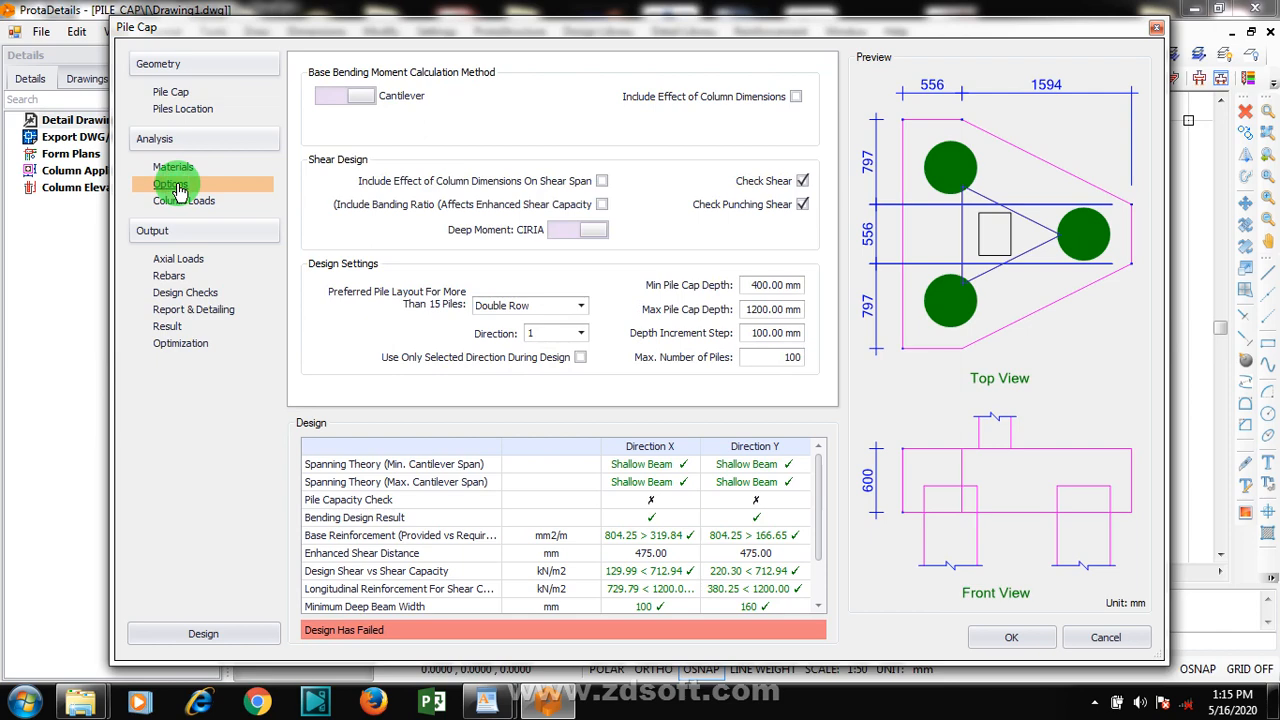
pyautogui.click(603, 183)
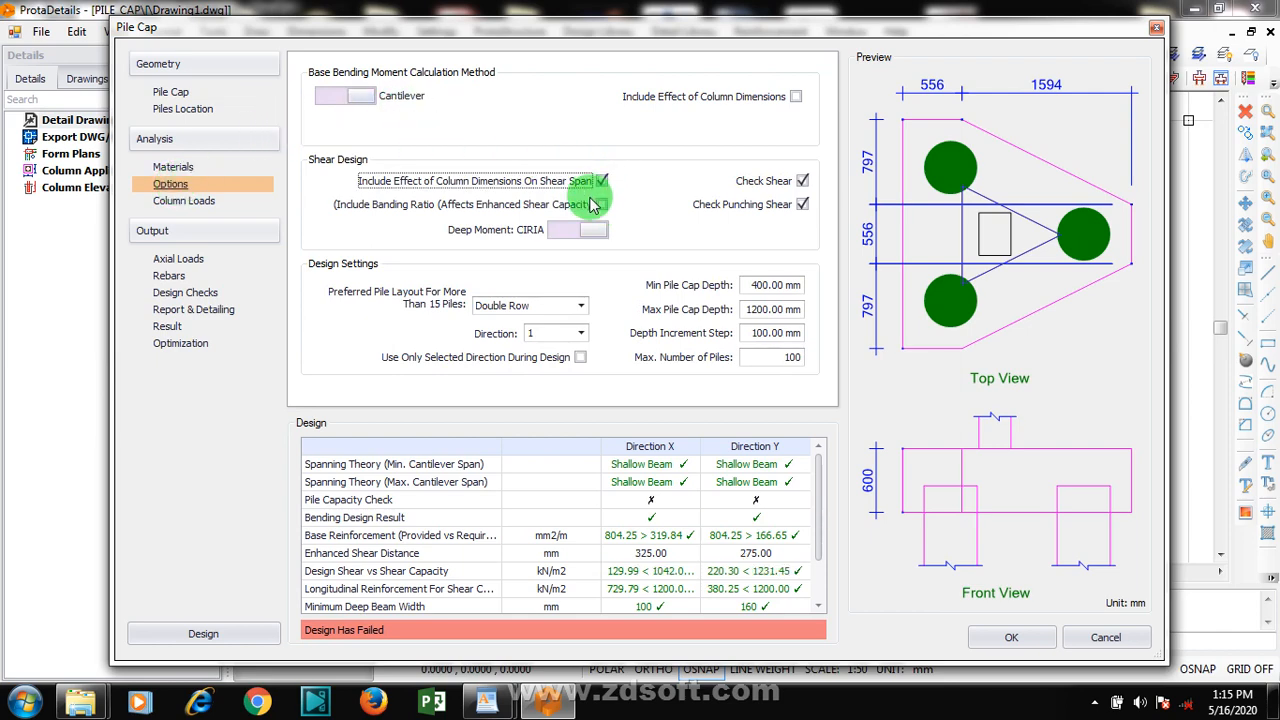
pyautogui.click(600, 205)
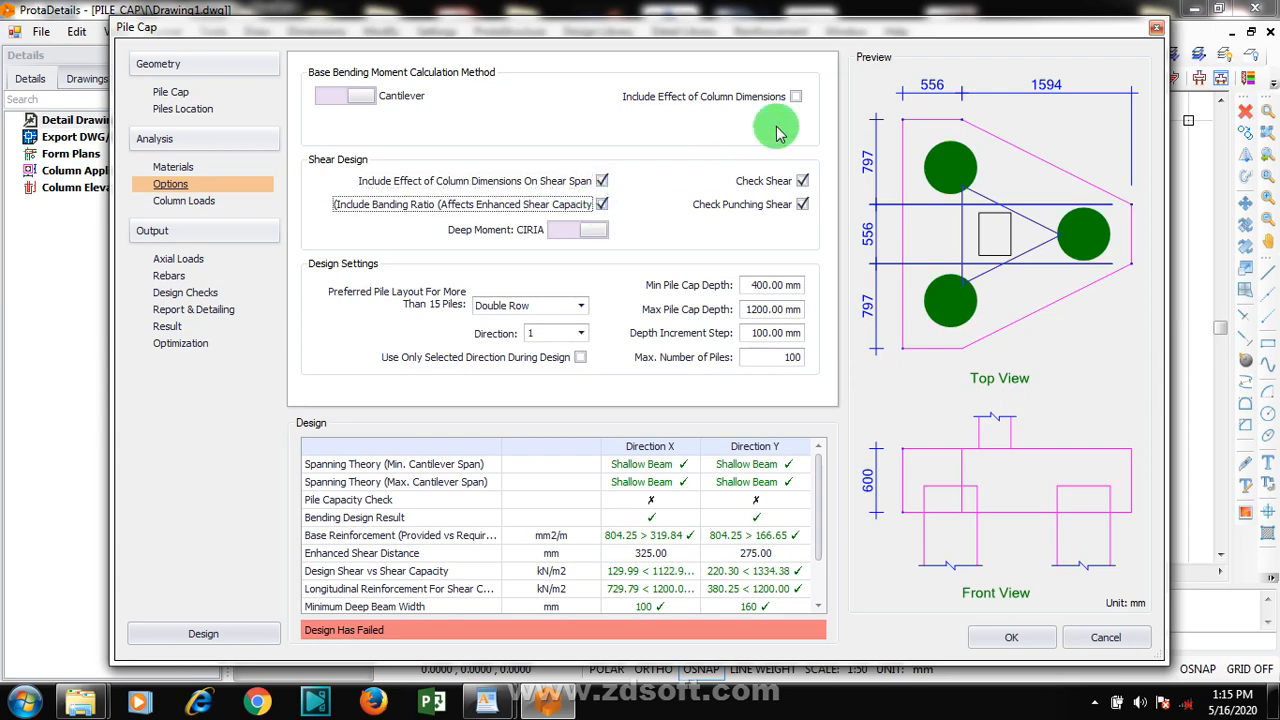
pyautogui.click(797, 97)
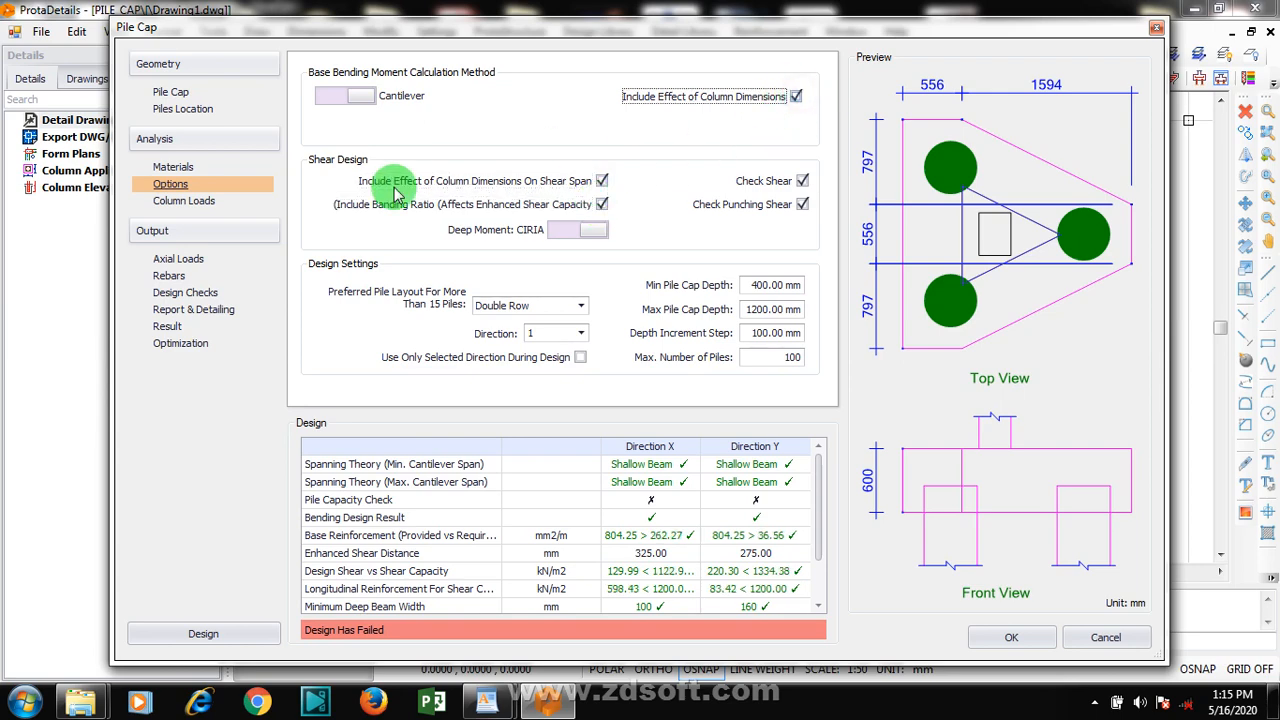
# Switch the column loading to User Defined and add a load combination with an axial load N of 750 kN
pyautogui.click(195, 202)
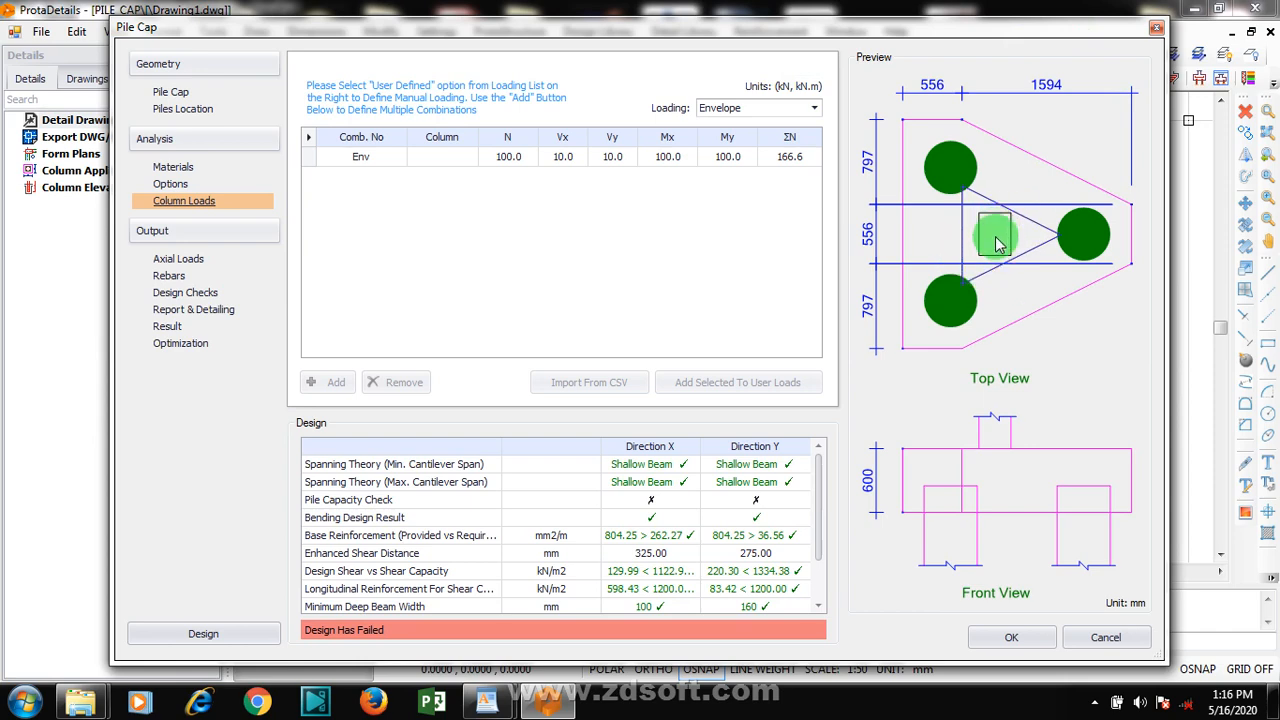
pyautogui.click(783, 107)
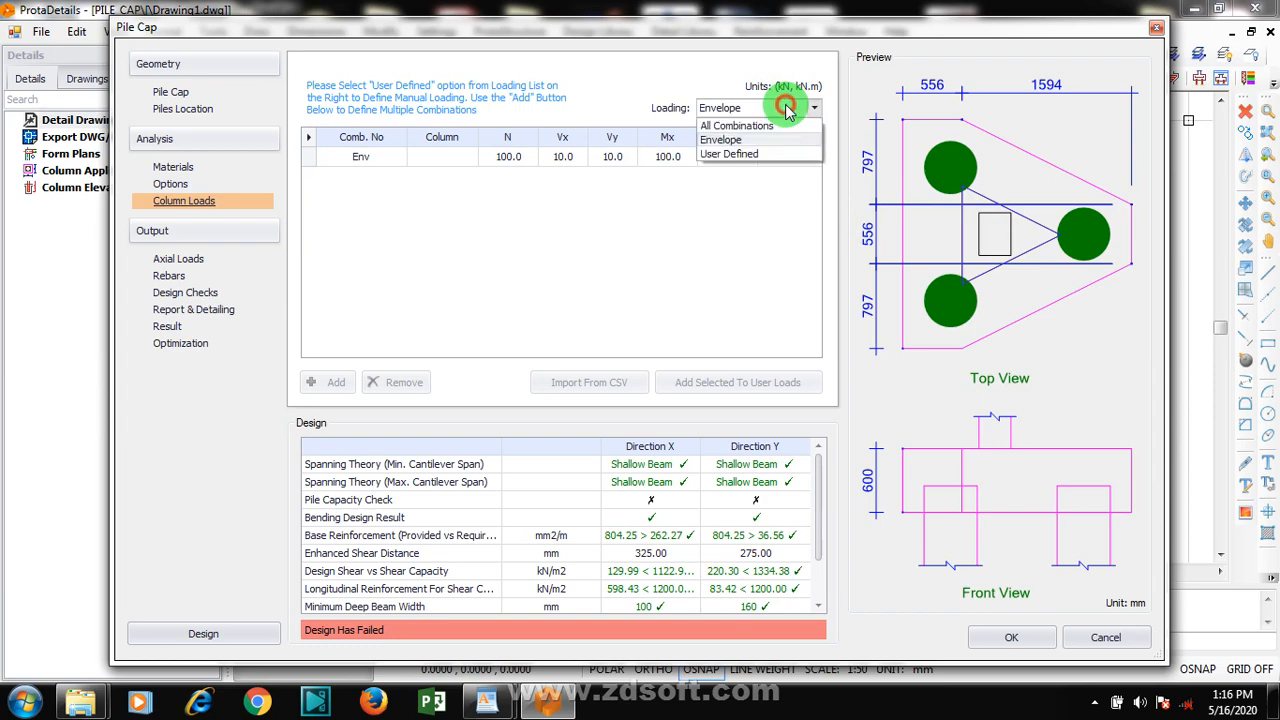
pyautogui.click(745, 156)
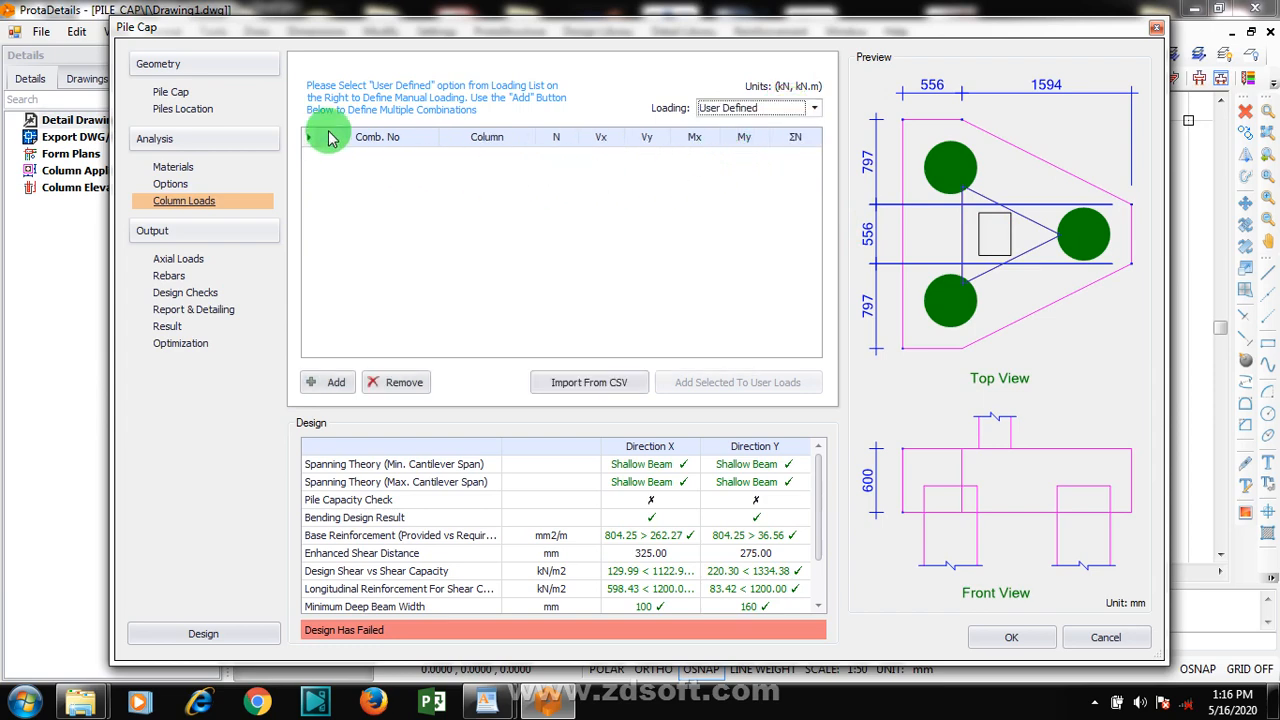
pyautogui.click(320, 384)
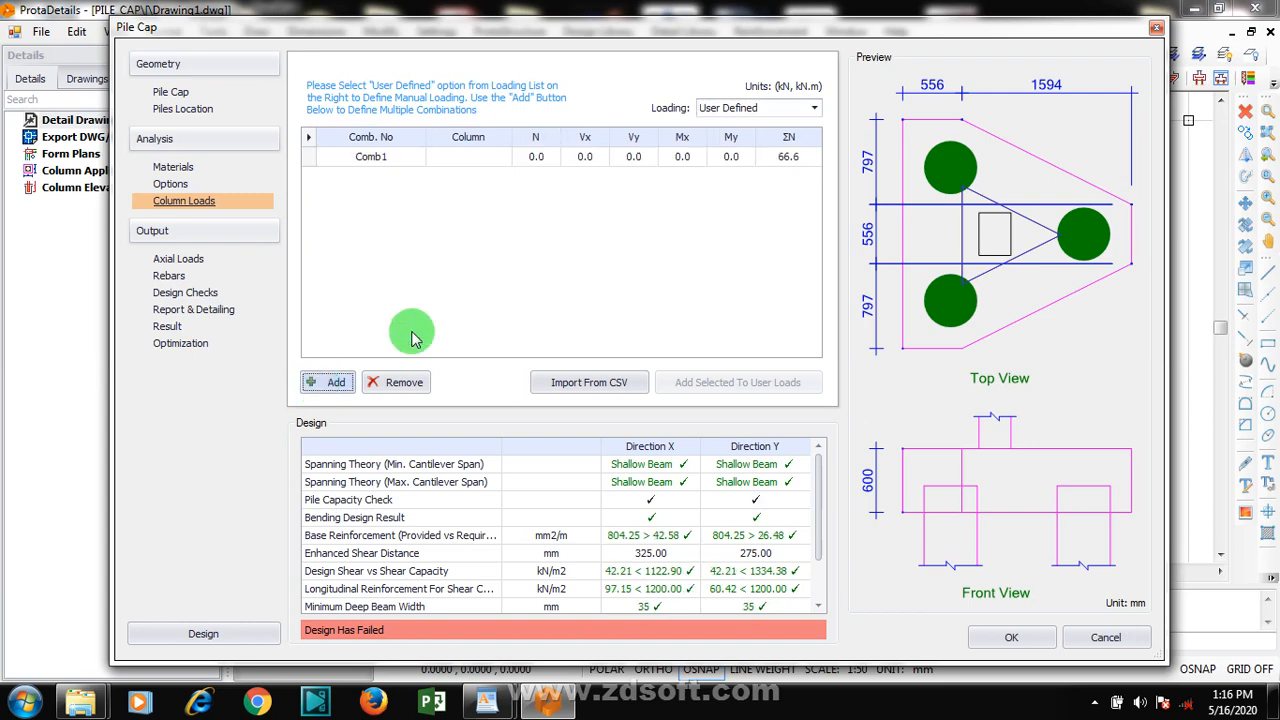
pyautogui.click(537, 155)
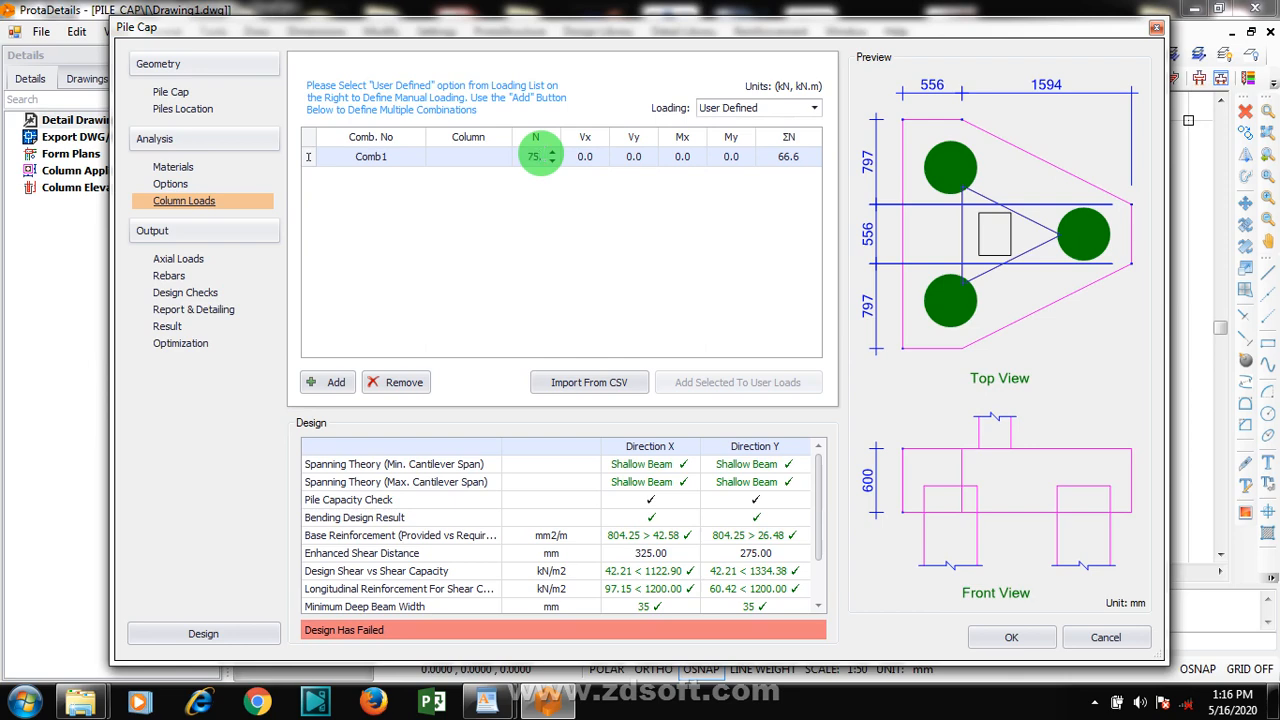
# Set the load combination's shear forces to Vx 50 kN and Vy 45 kN, keeping moments Mx and My at 0
pyautogui.click(591, 165)
pyautogui.click(592, 160)
pyautogui.write('1')
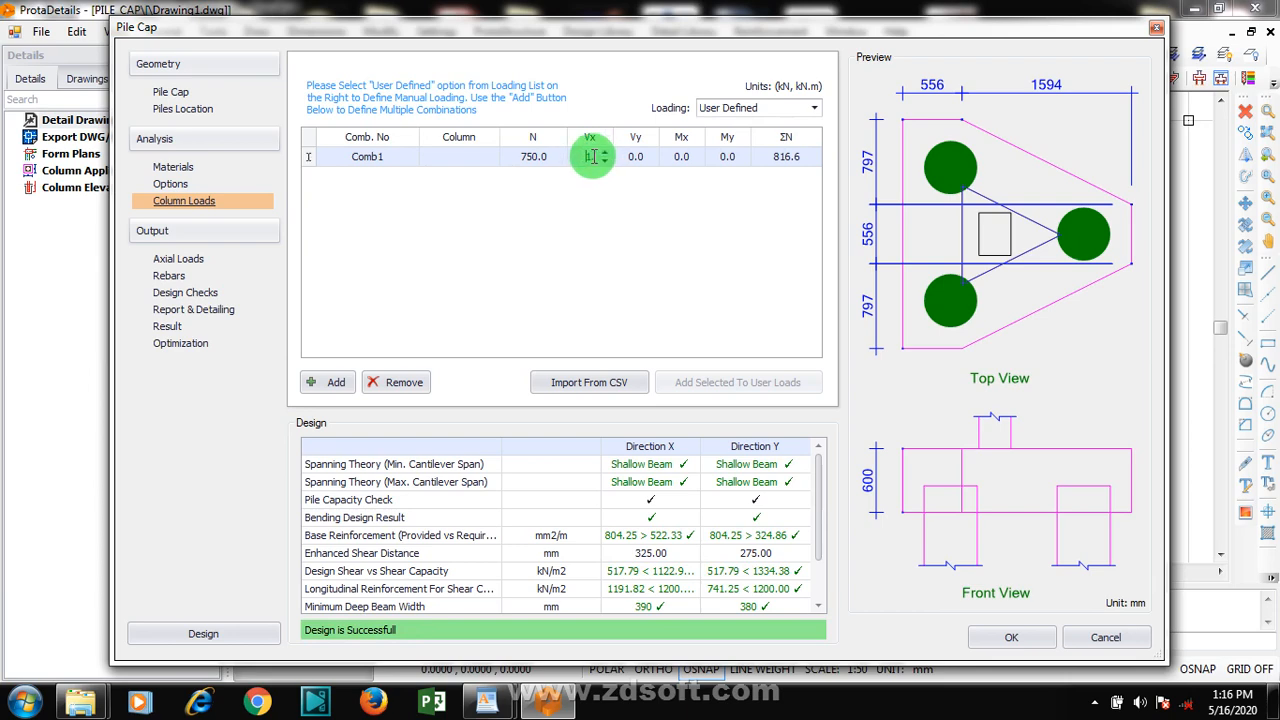
pyautogui.moveTo(594, 157); pyautogui.dragTo(577, 158)
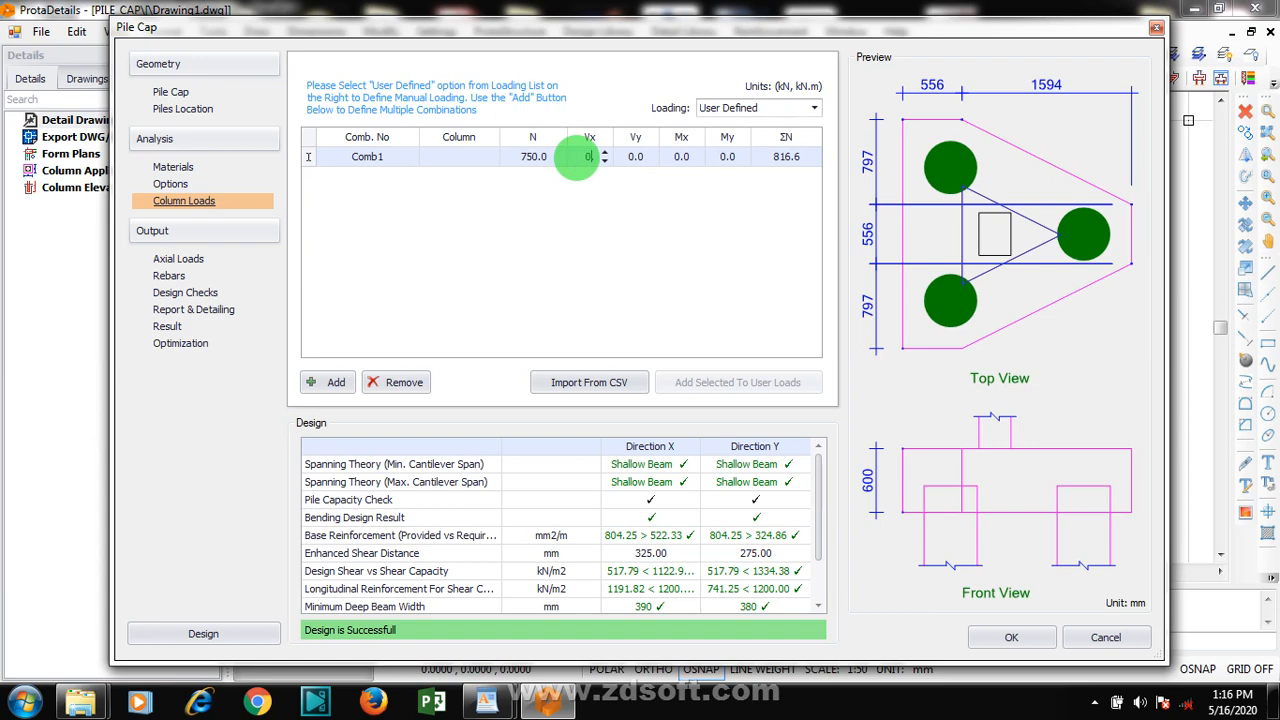
pyautogui.write('50')
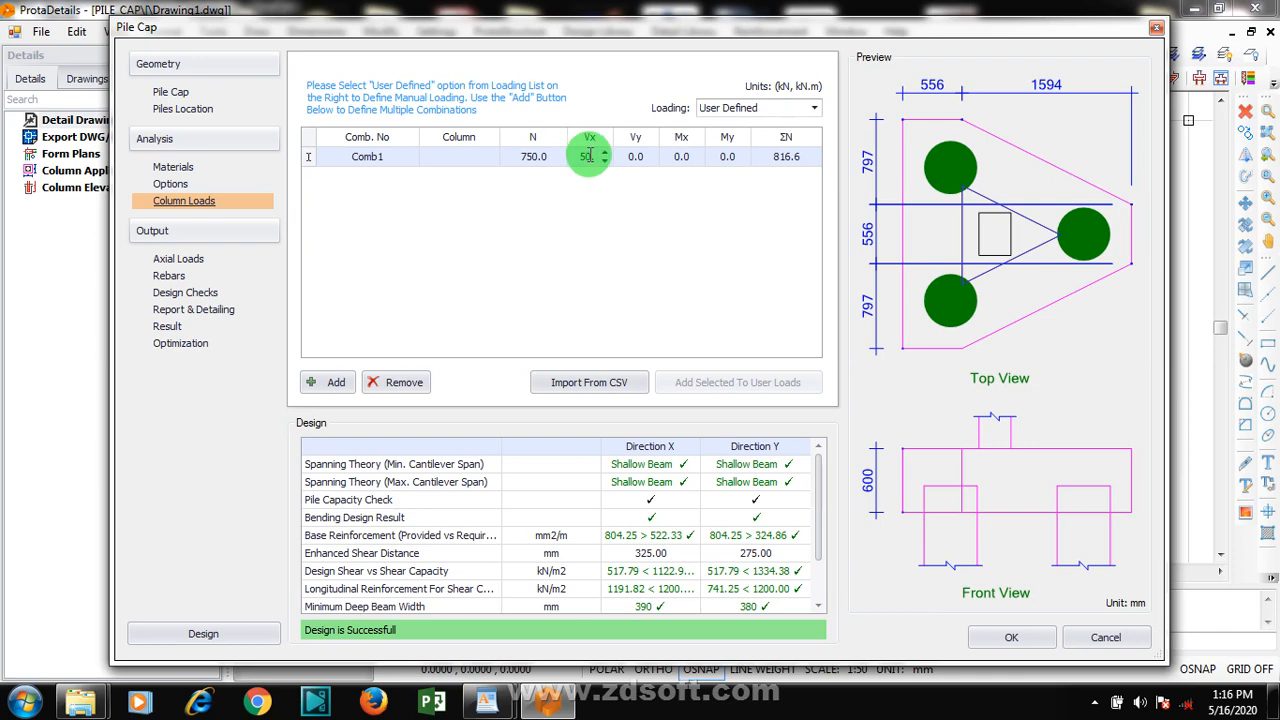
pyautogui.click(638, 160)
pyautogui.click(638, 160)
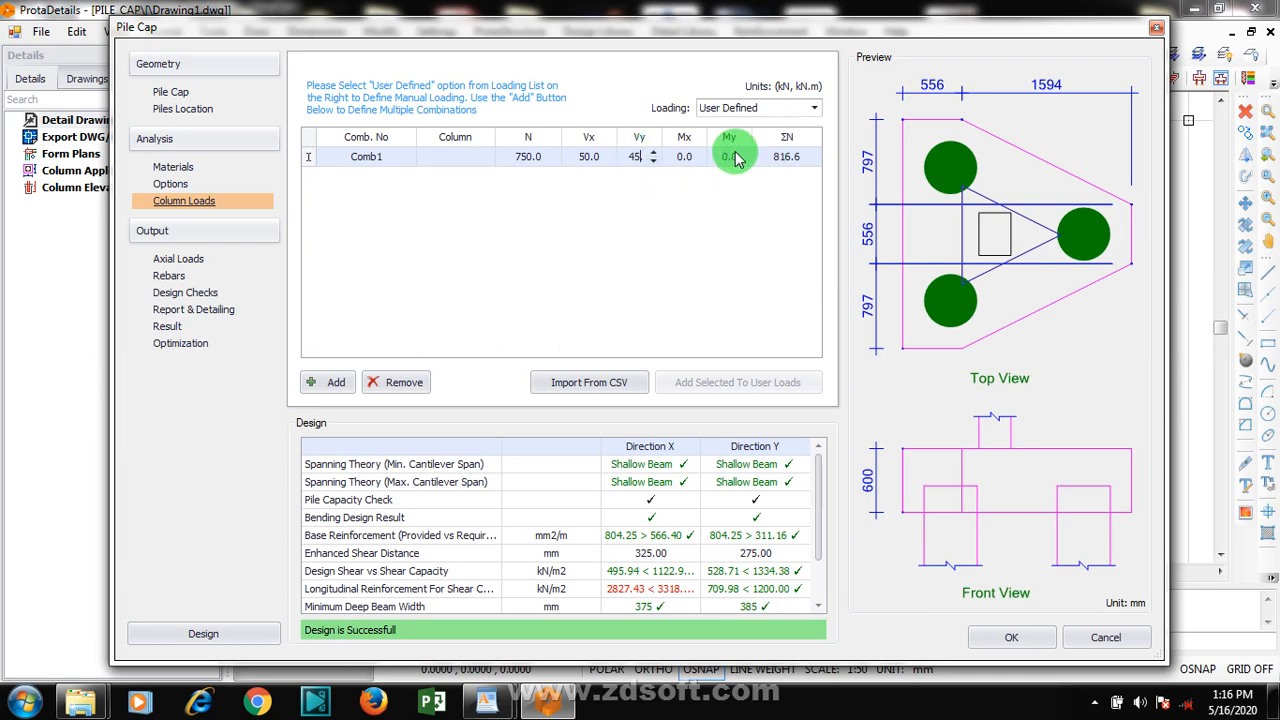
pyautogui.click(688, 160)
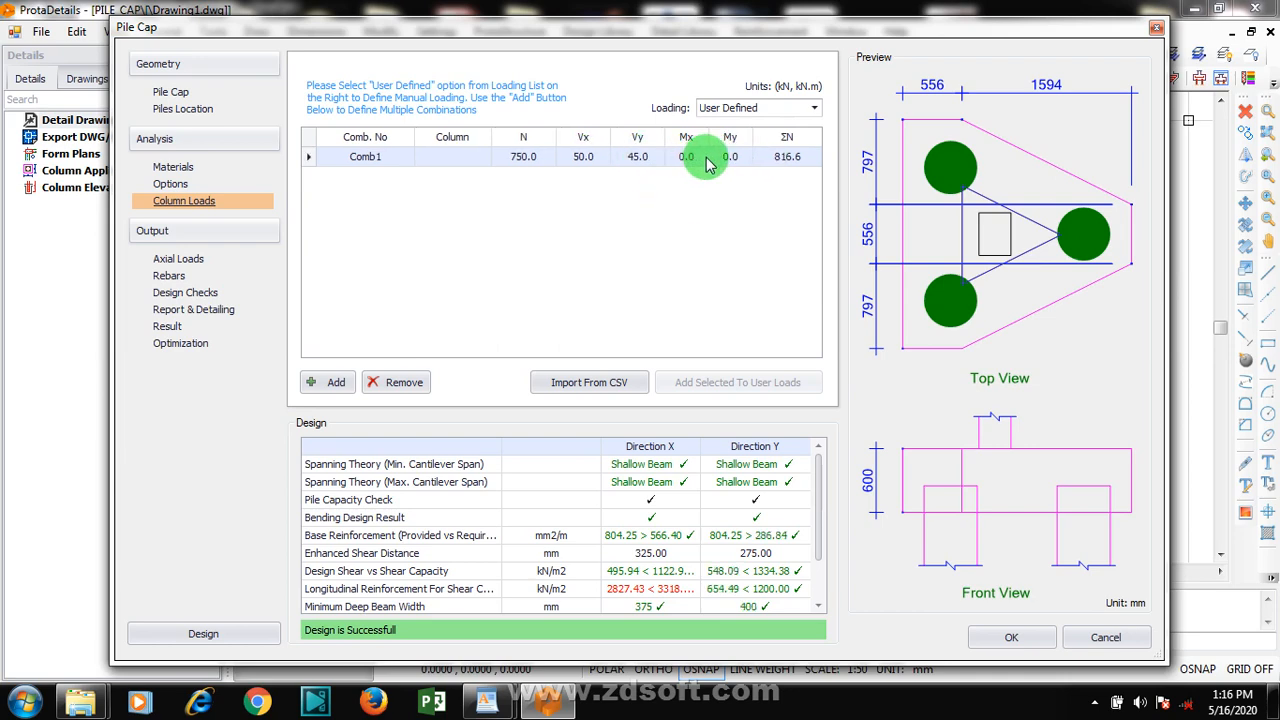
pyautogui.click(723, 157)
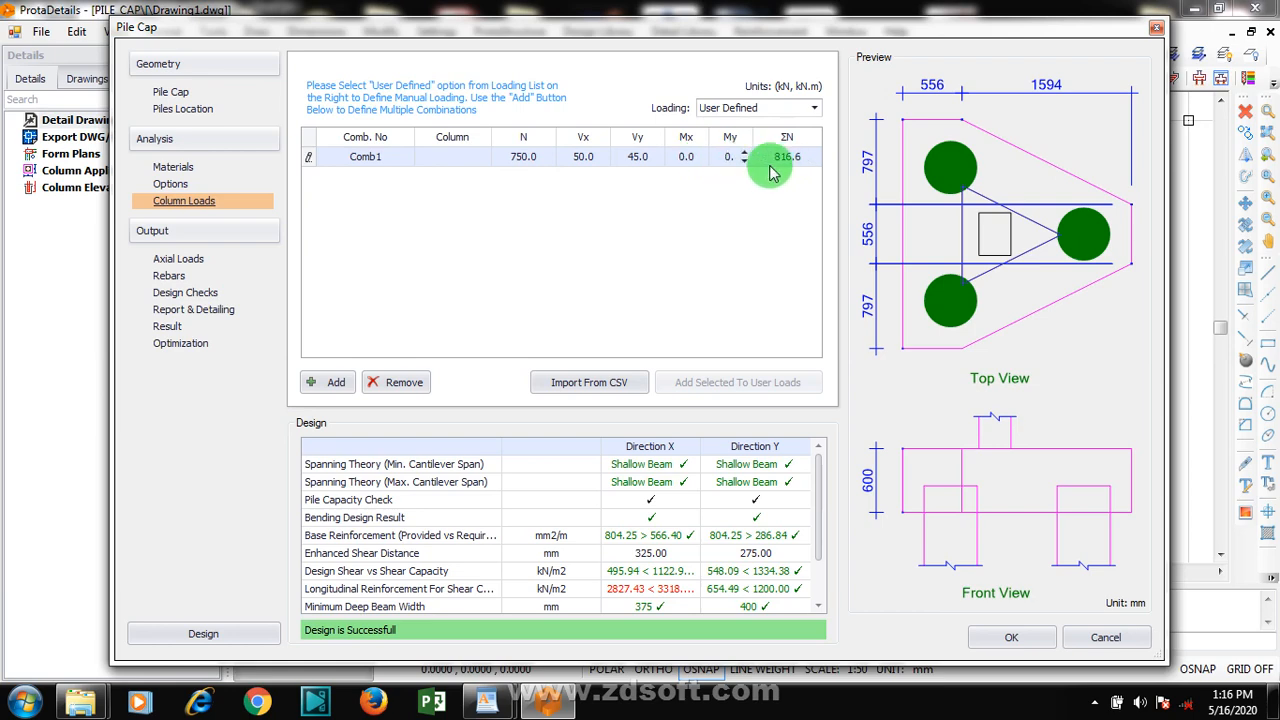
pyautogui.click(712, 190)
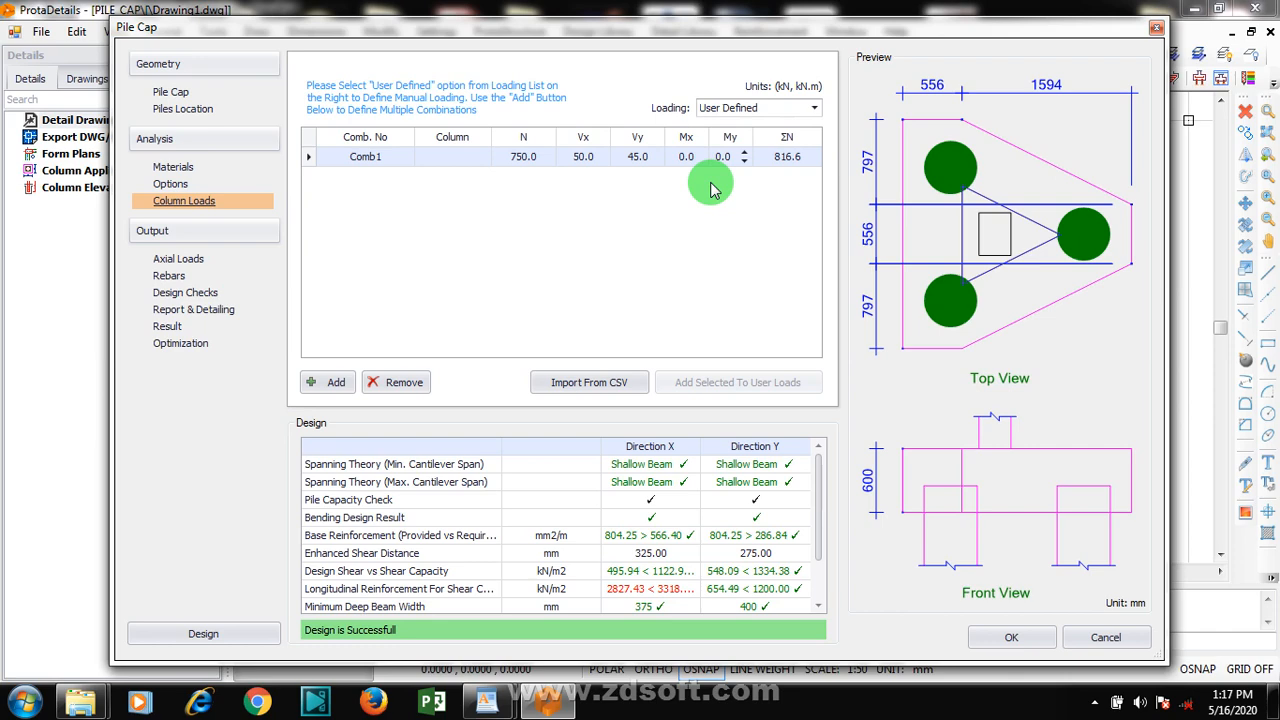
# Review the pile axial loads, the rebar table and the design checks for the Comb1 load combination
pyautogui.click(178, 260)
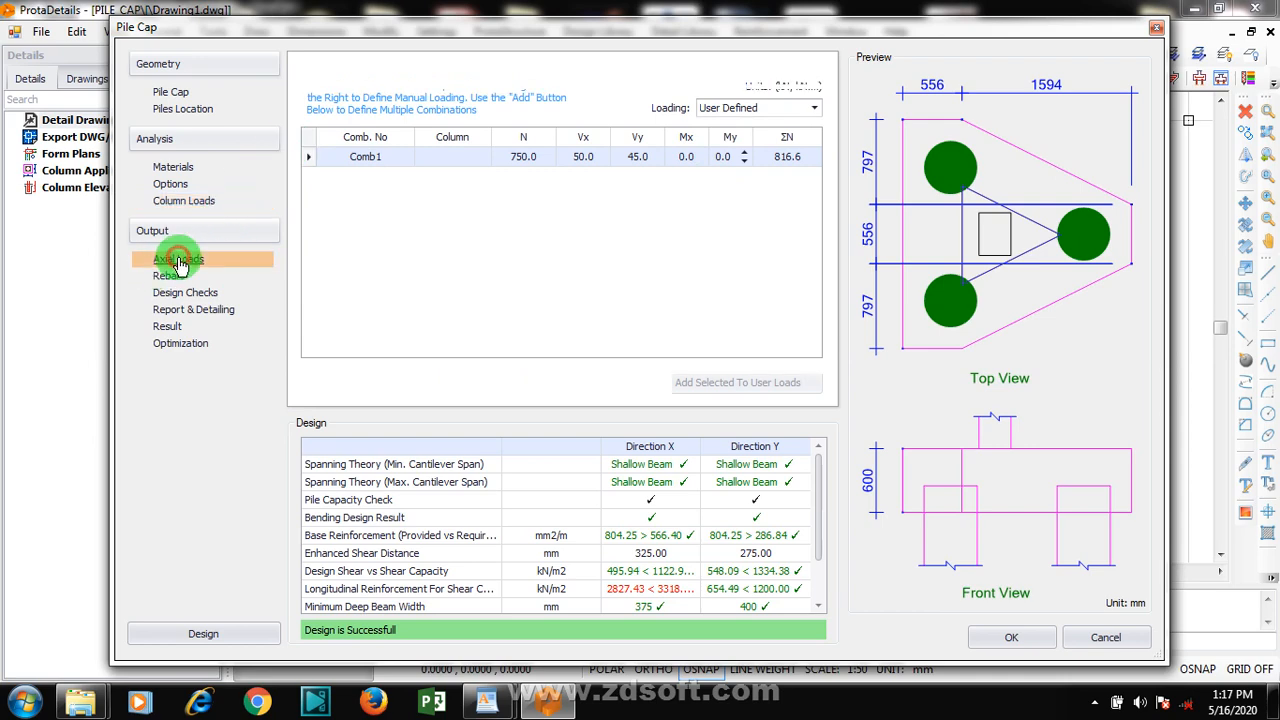
pyautogui.click(183, 279)
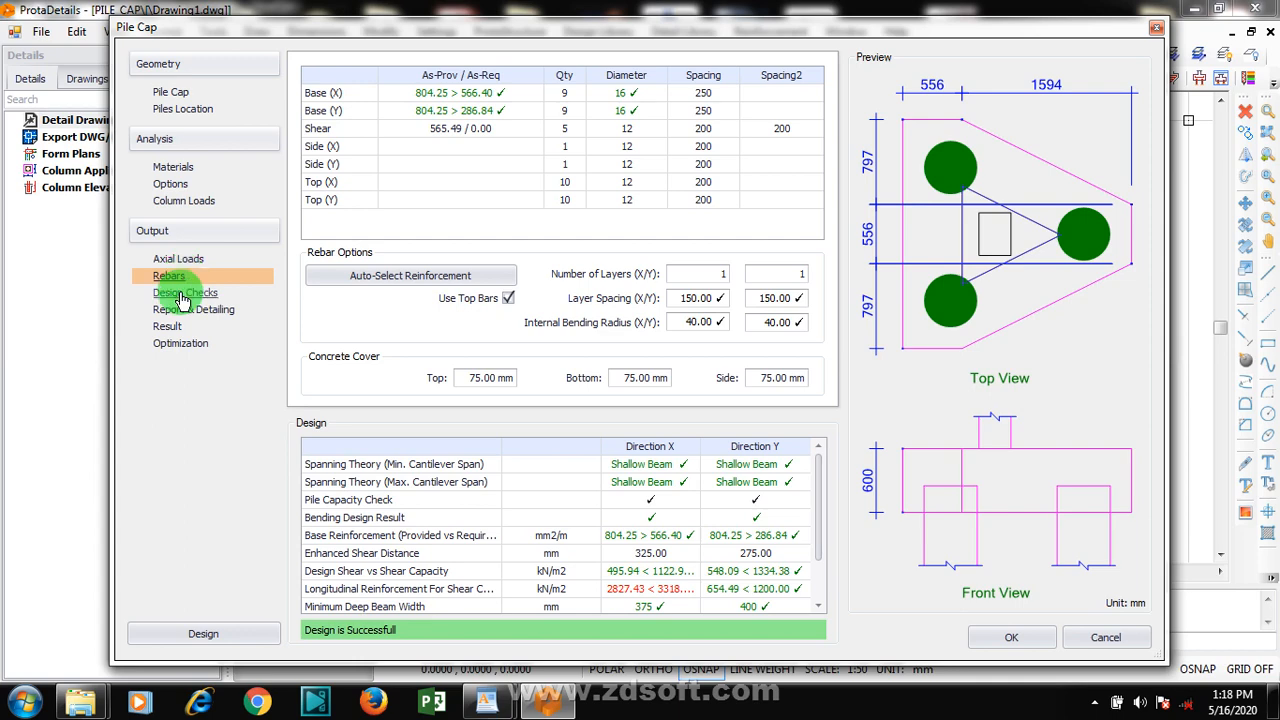
pyautogui.click(184, 294)
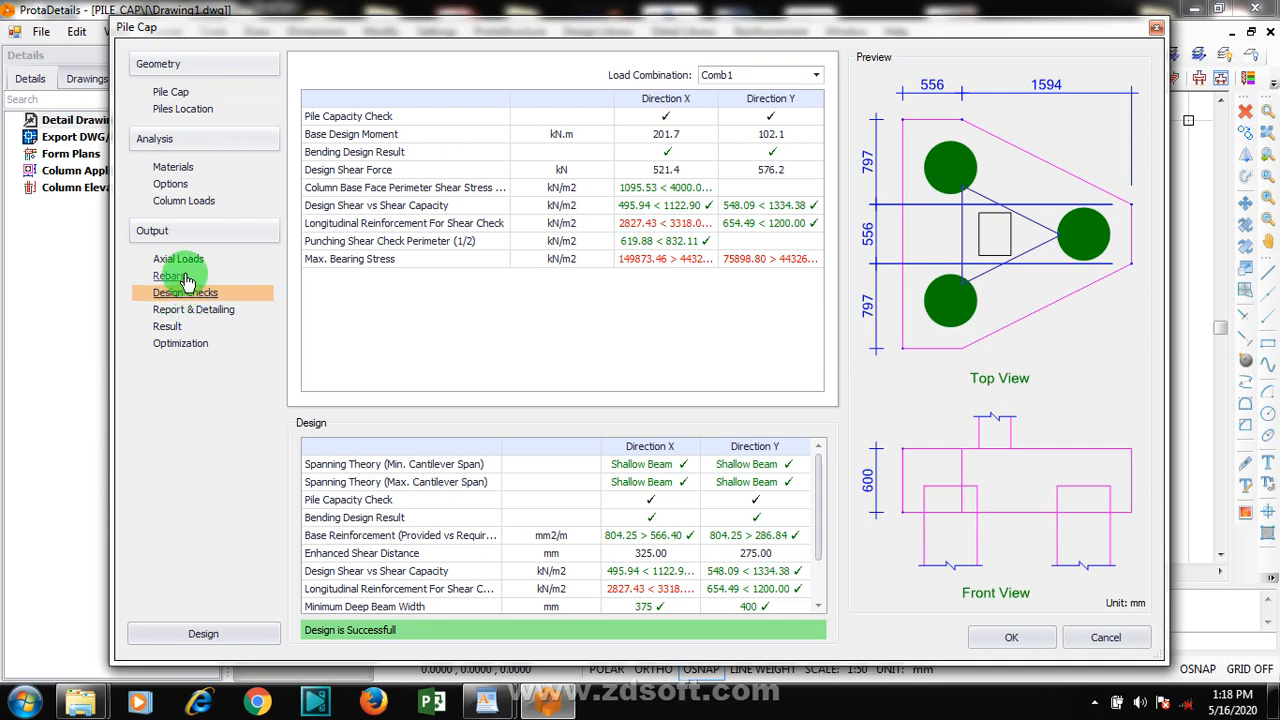
pyautogui.click(187, 280)
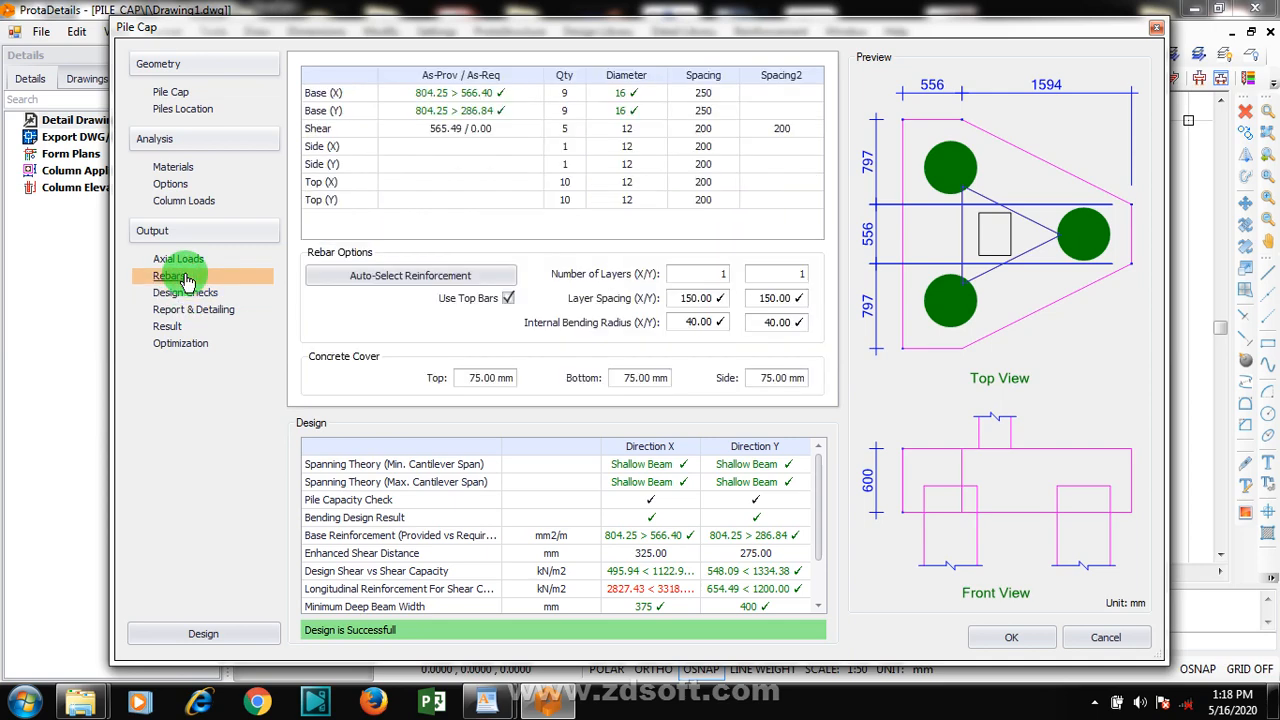
pyautogui.click(185, 292)
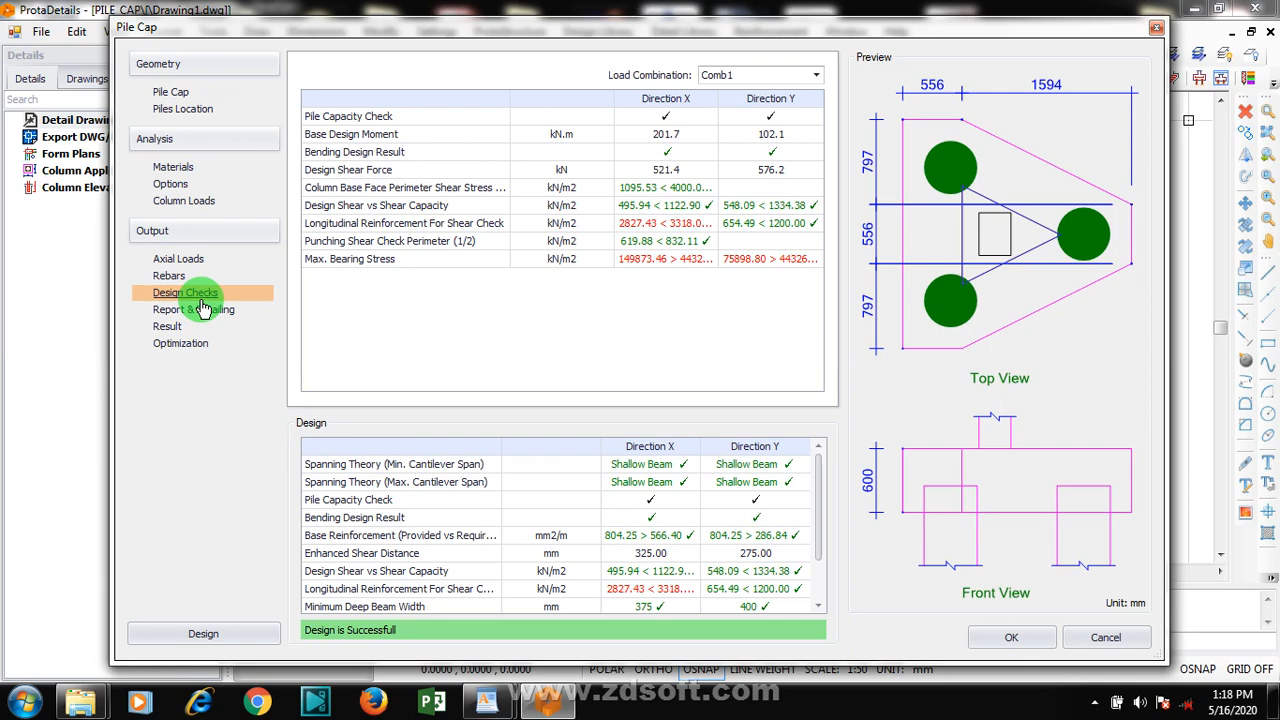
pyautogui.click(808, 78)
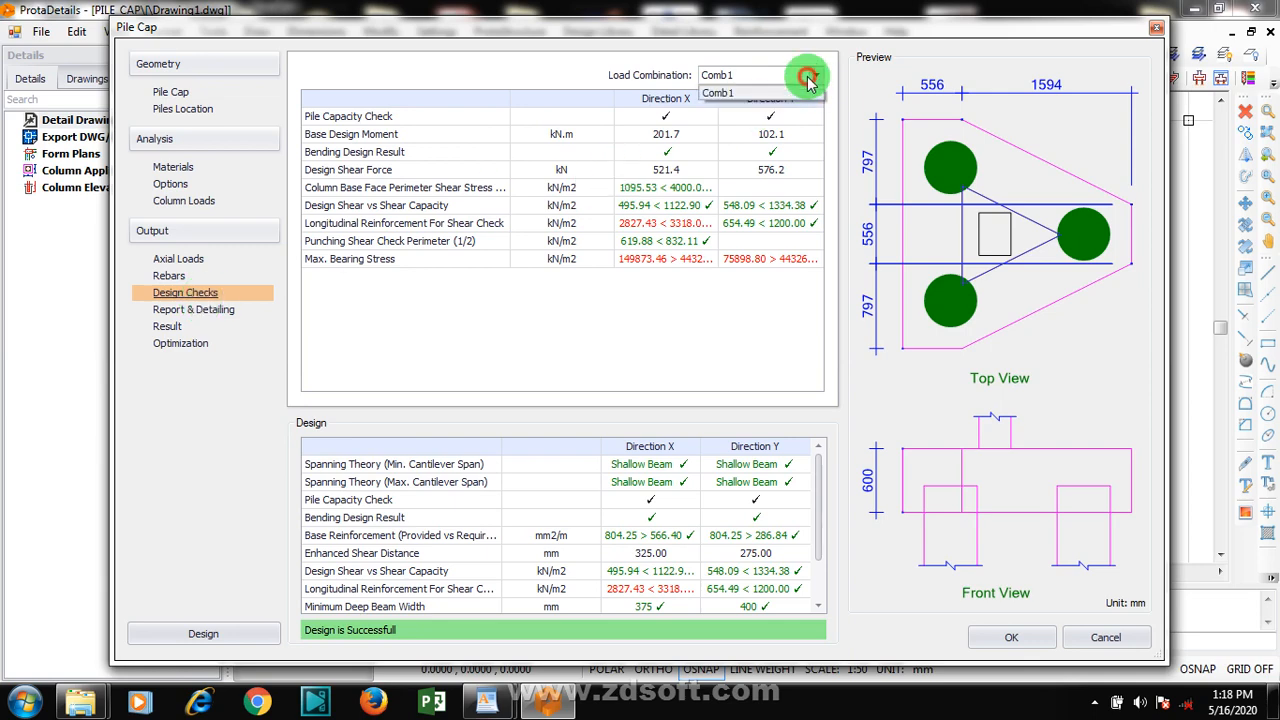
pyautogui.click(809, 78)
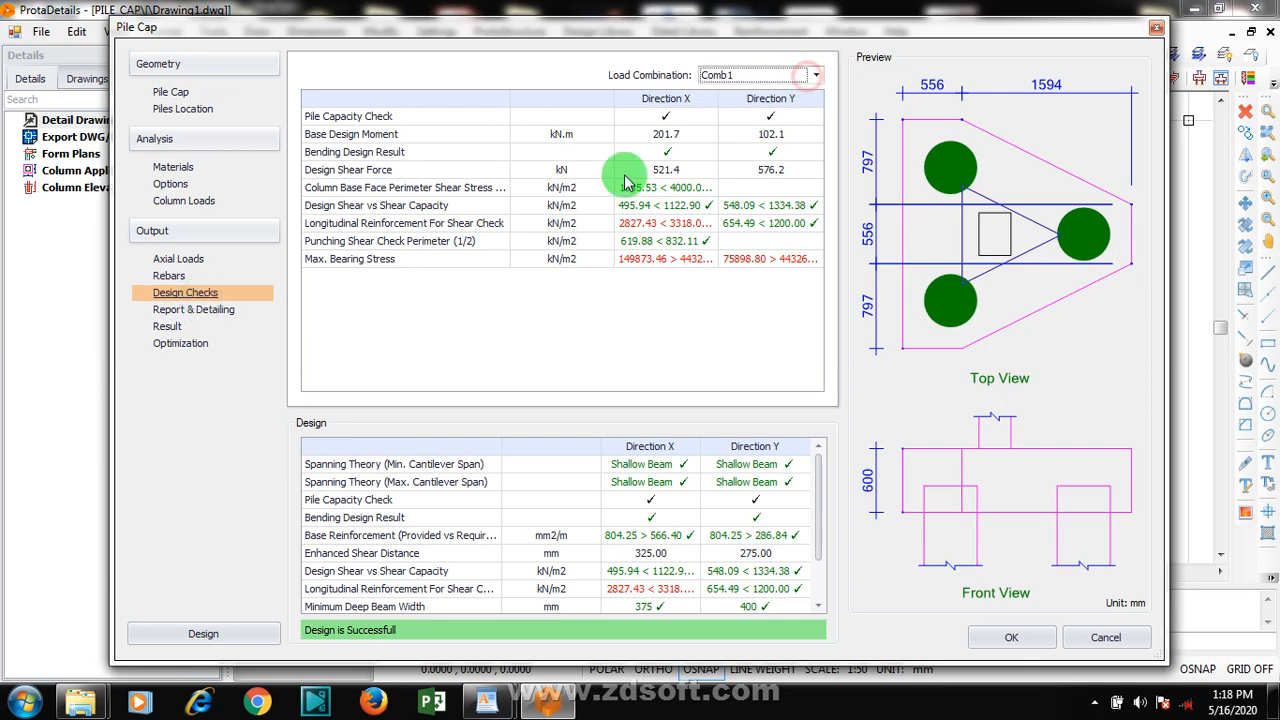
# Review the report and detailing options, the result and optimization pages, and the design summary table
pyautogui.click(188, 310)
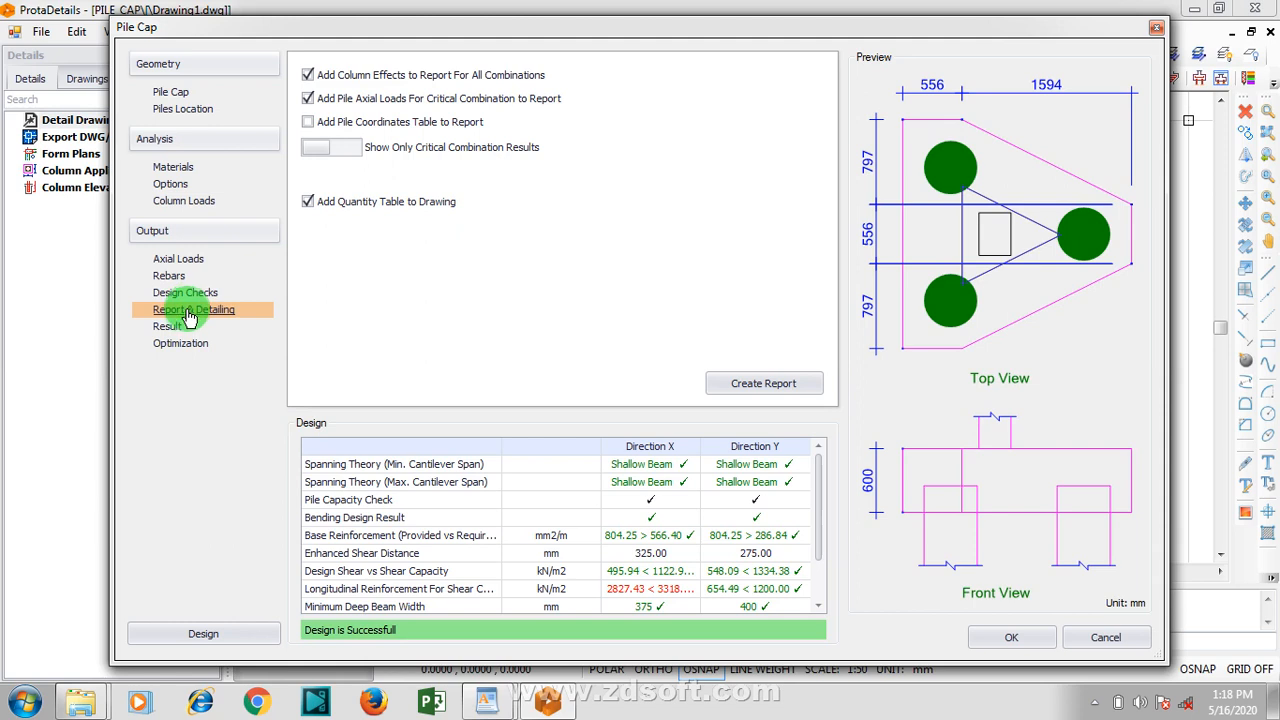
pyautogui.click(178, 328)
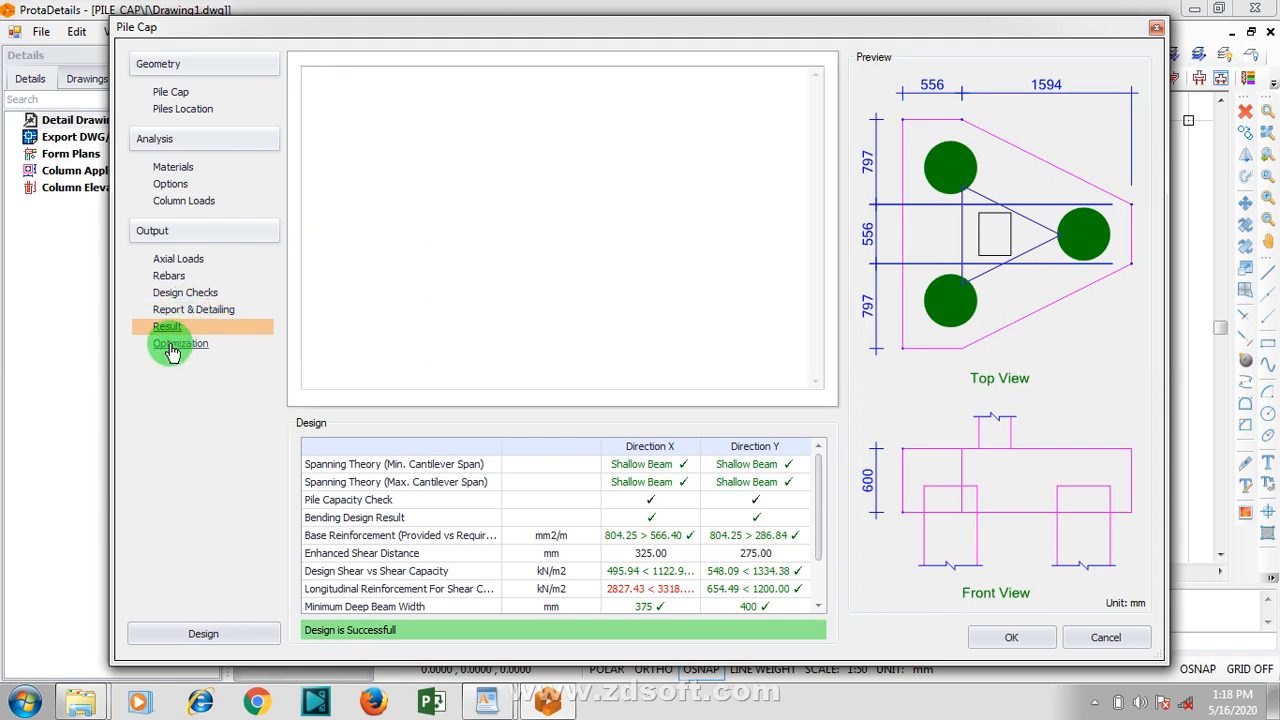
pyautogui.click(175, 342)
pyautogui.click(168, 328)
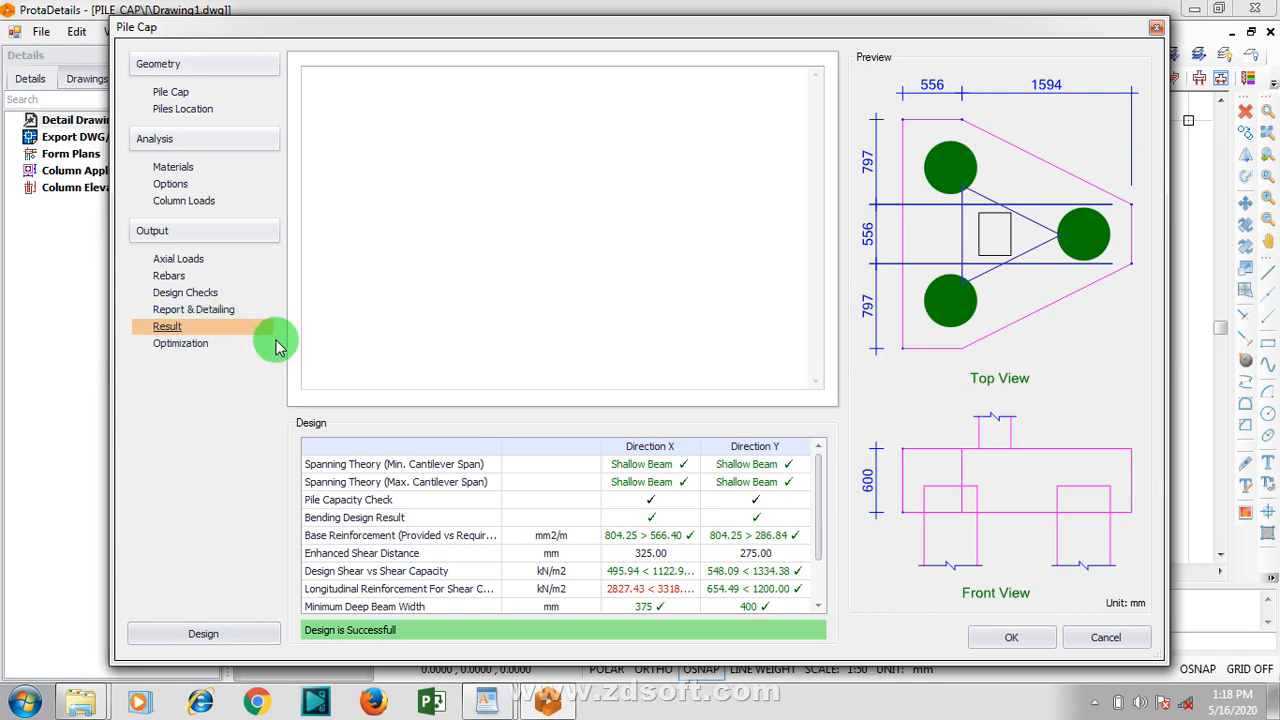
pyautogui.click(218, 310)
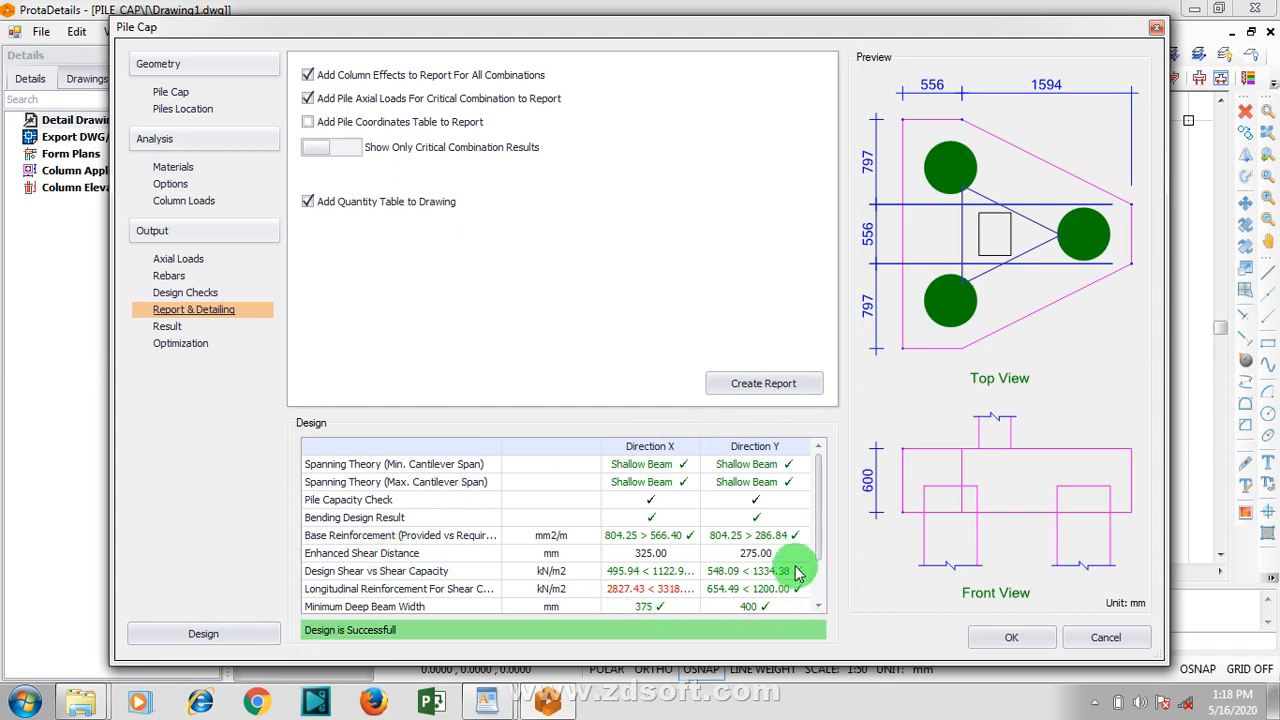
pyautogui.moveTo(822, 520); pyautogui.dragTo(814, 443)
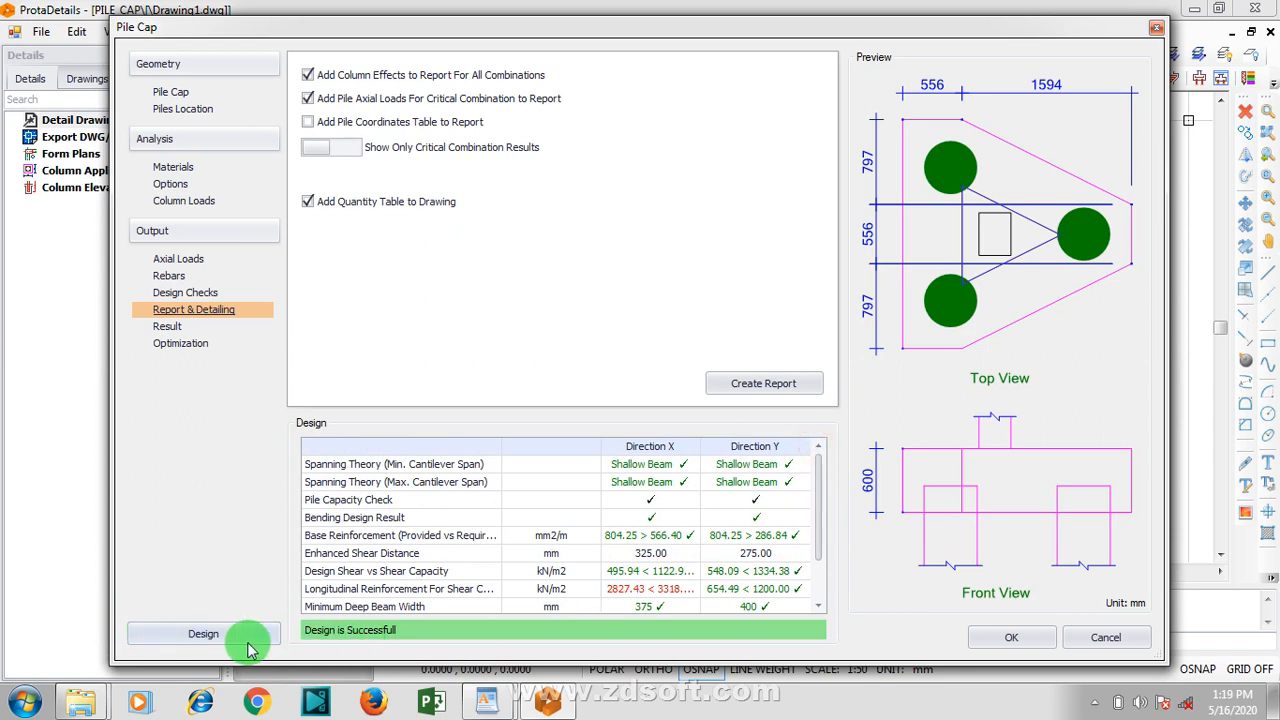
# Run the pile cap design, accept it, and insert the generated detail drawings and tables in an empty area of the drawing
pyautogui.click(216, 636)
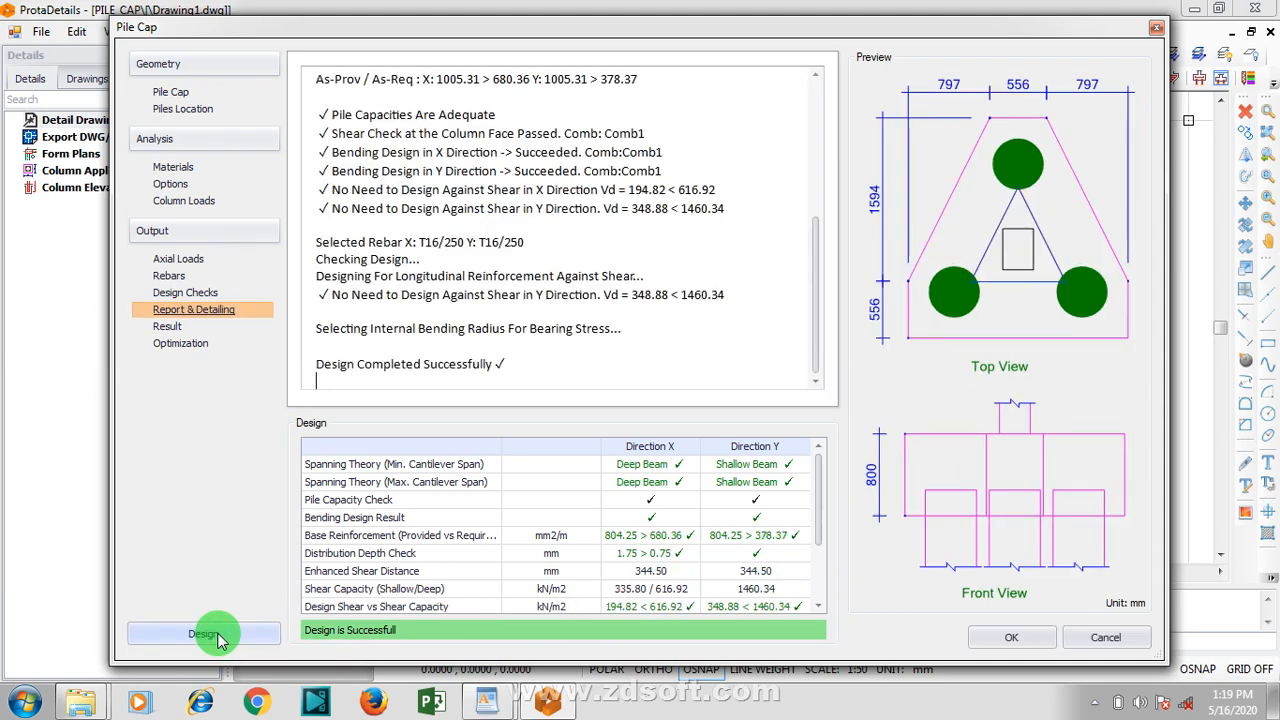
pyautogui.click(1011, 636)
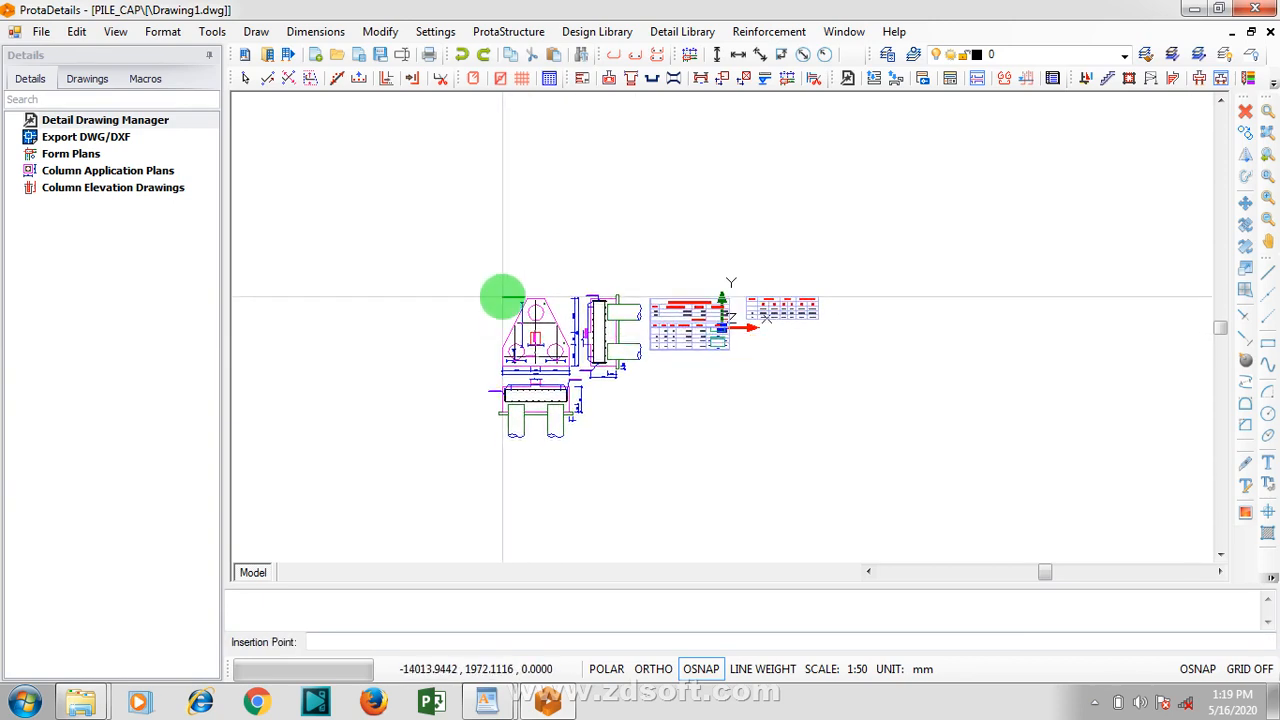
pyautogui.click(501, 296)
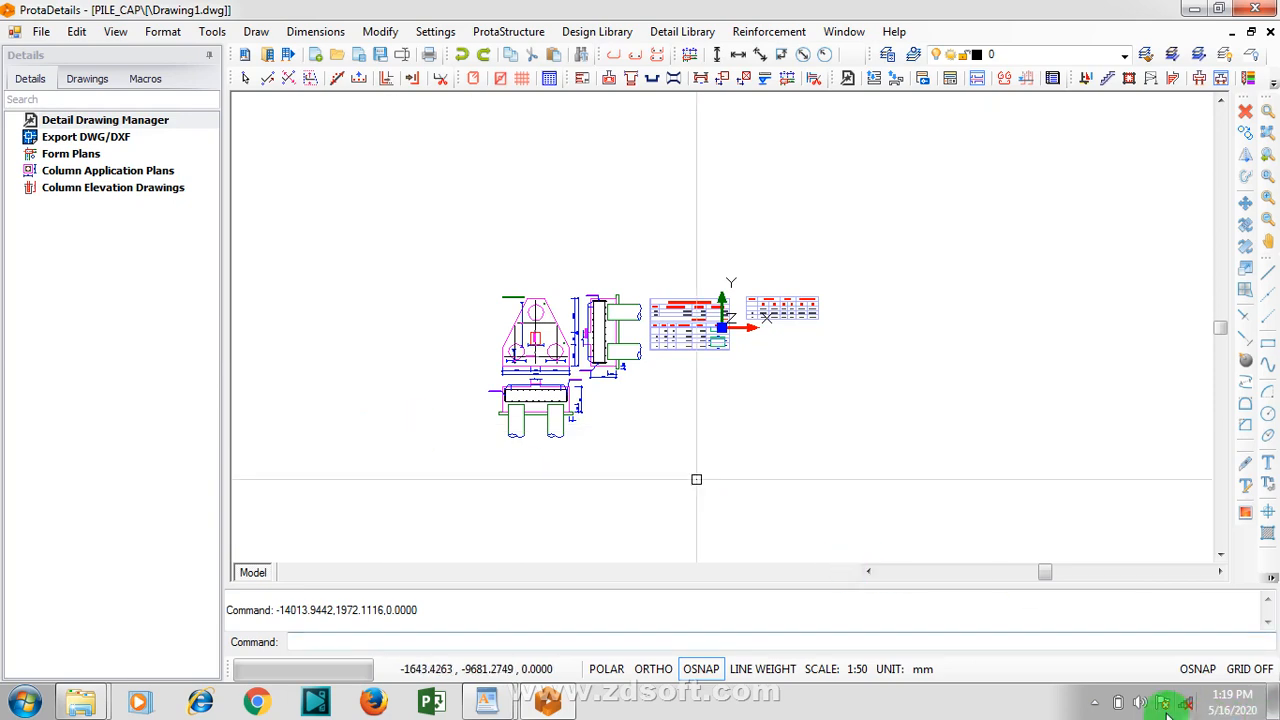
pyautogui.click(1095, 704)
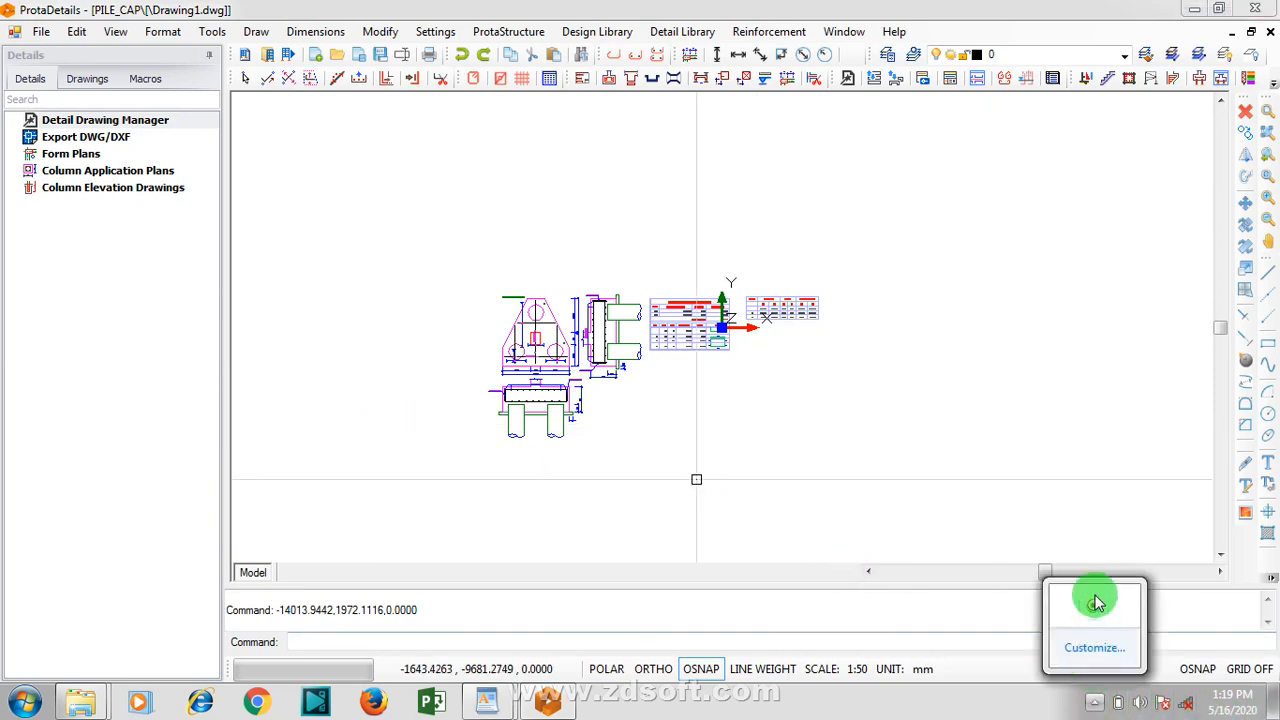